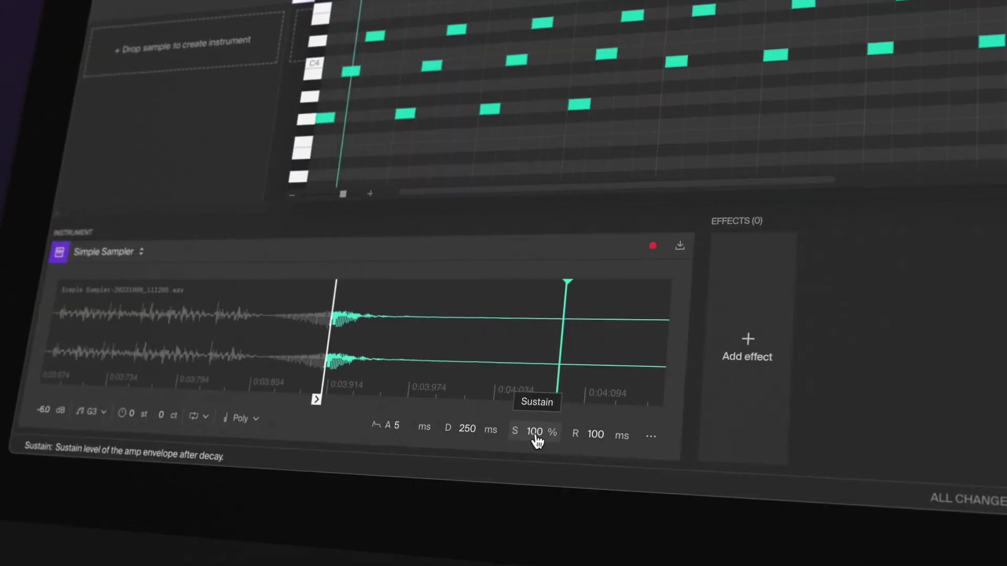
Lower the sample's sustain level to 98 % during the intro footage.
left_click_drag(535, 439, 528, 451)
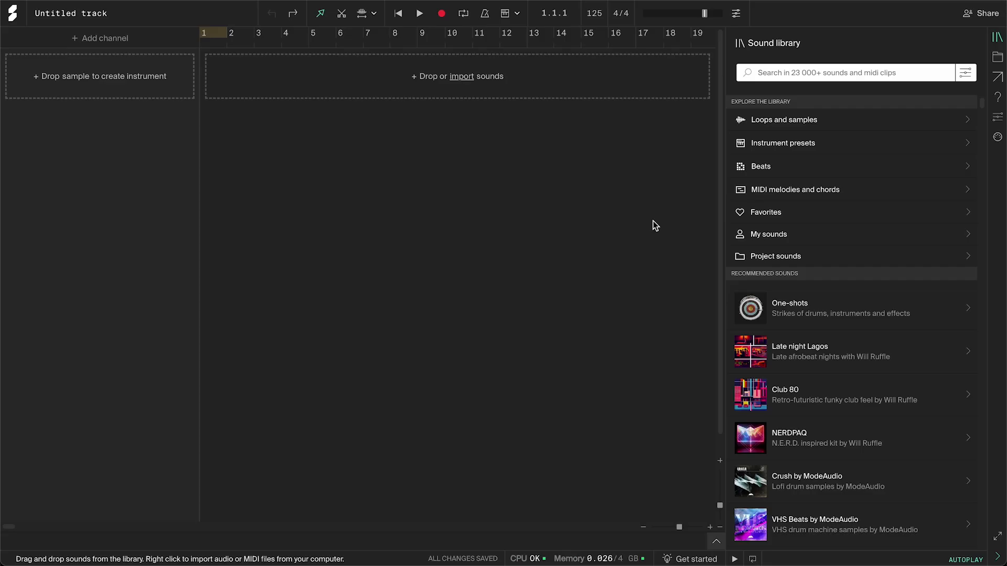
Search instrument presets for 'simple sam' and add 808 drillslide as a new channel.
left_click(824, 144)
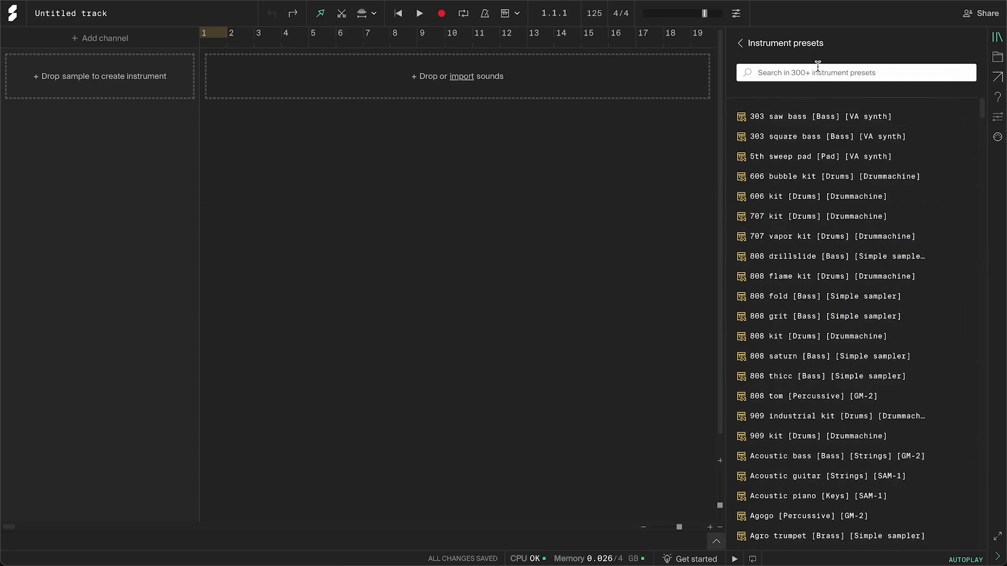
left_click(817, 72)
type("simple s")
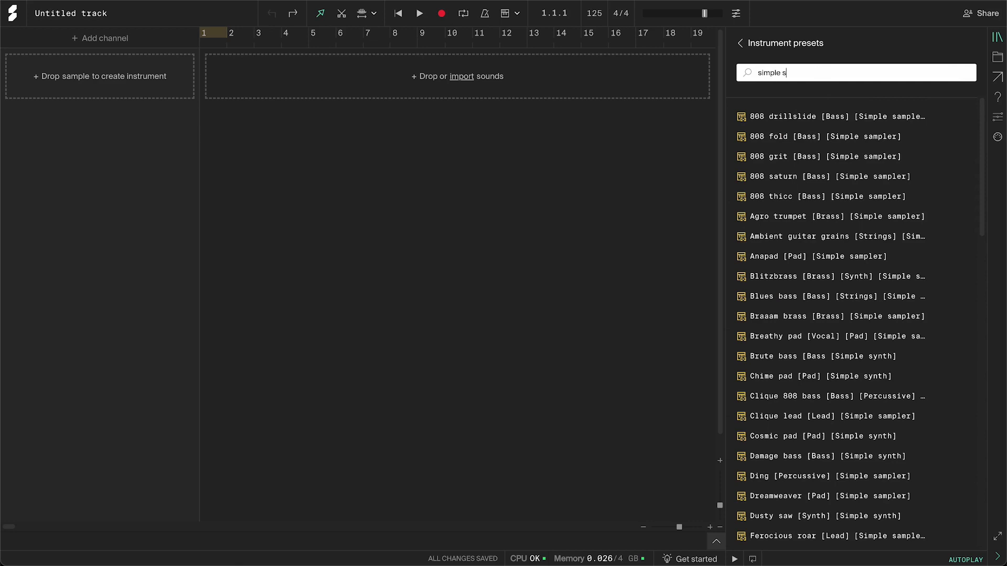
type("ampler")
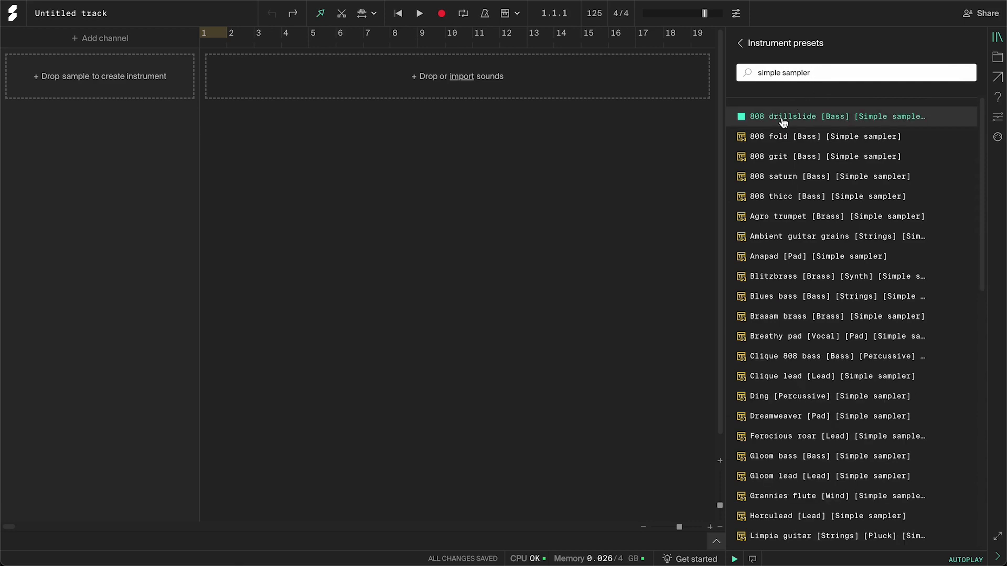
left_click_drag(782, 121, 346, 79)
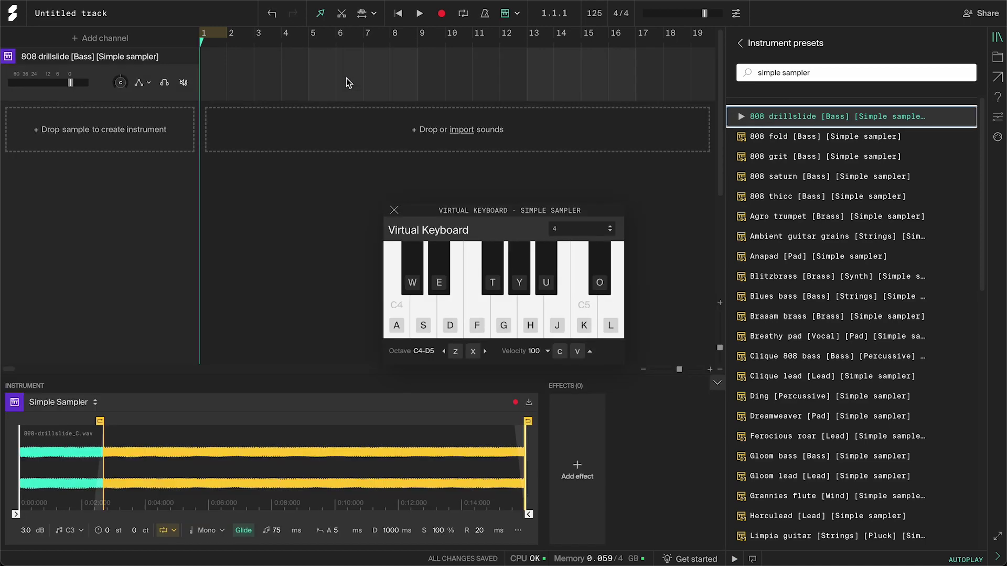
Audition the 808 drillslide preset by playing the S, K and A keys.
key("s")
key("k")
key("a")
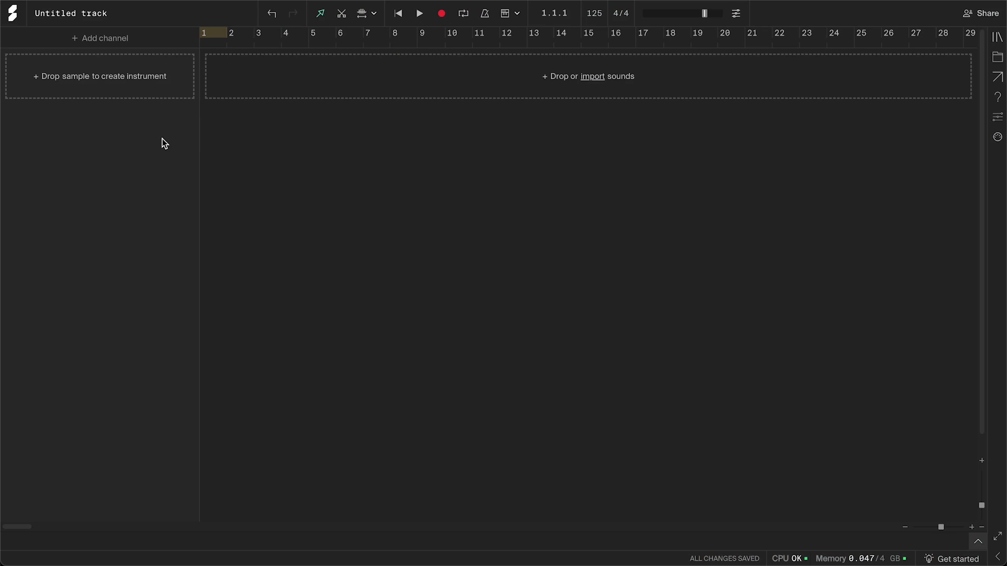
Add a new instrument channel and switch its instrument from Simple Synth to Simple Sampler.
left_click(107, 45)
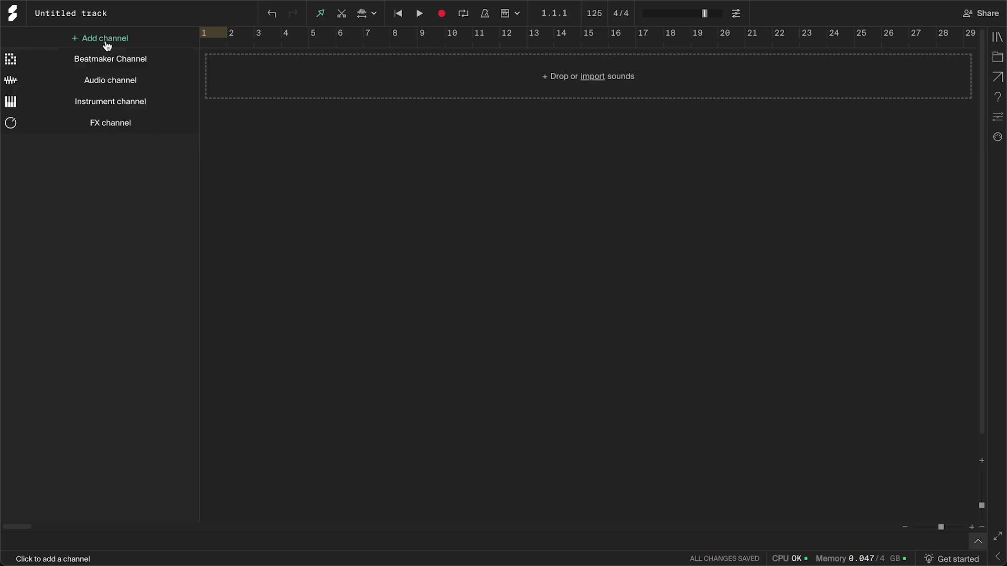
left_click(111, 106)
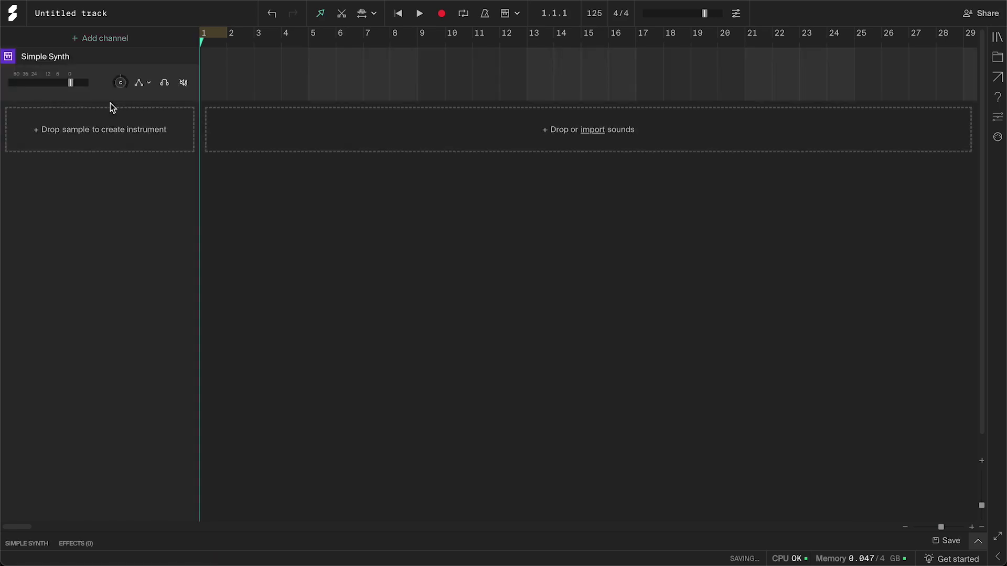
left_click(9, 59)
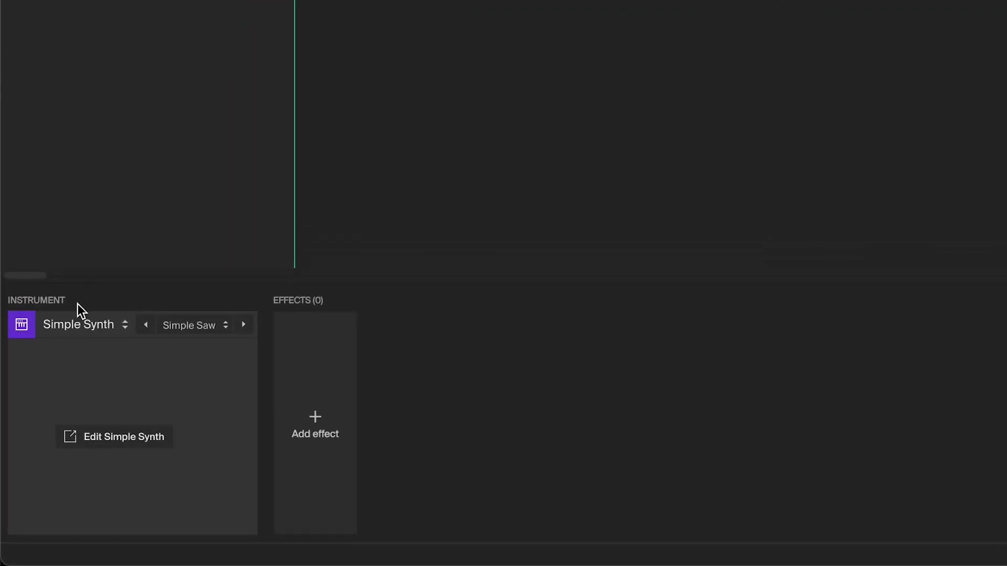
left_click(53, 403)
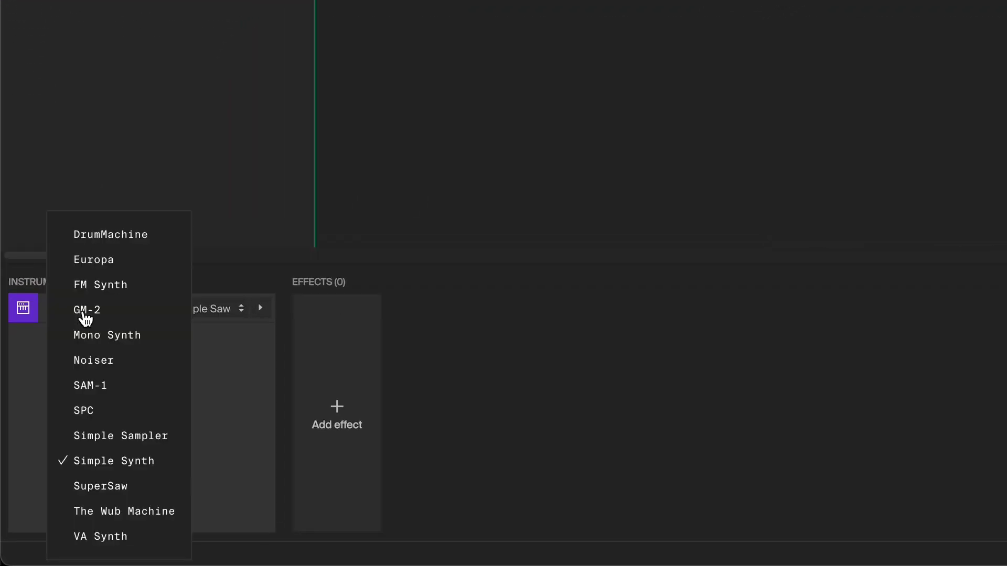
left_click(106, 438)
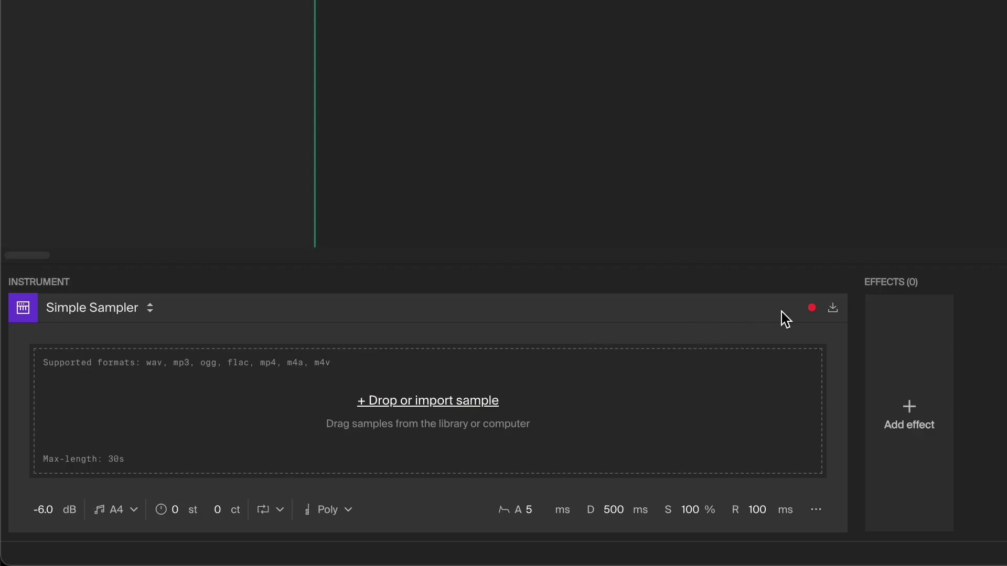
Record a sample into the sampler, play it on the virtual keyboard at octave C3-D4, then check audio Settings.
left_click(811, 308)
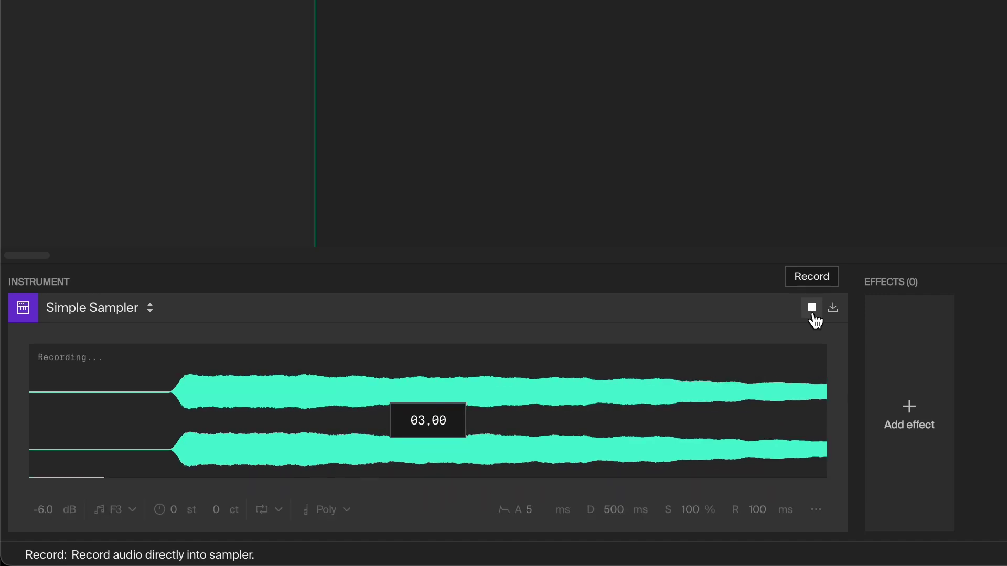
left_click(812, 312)
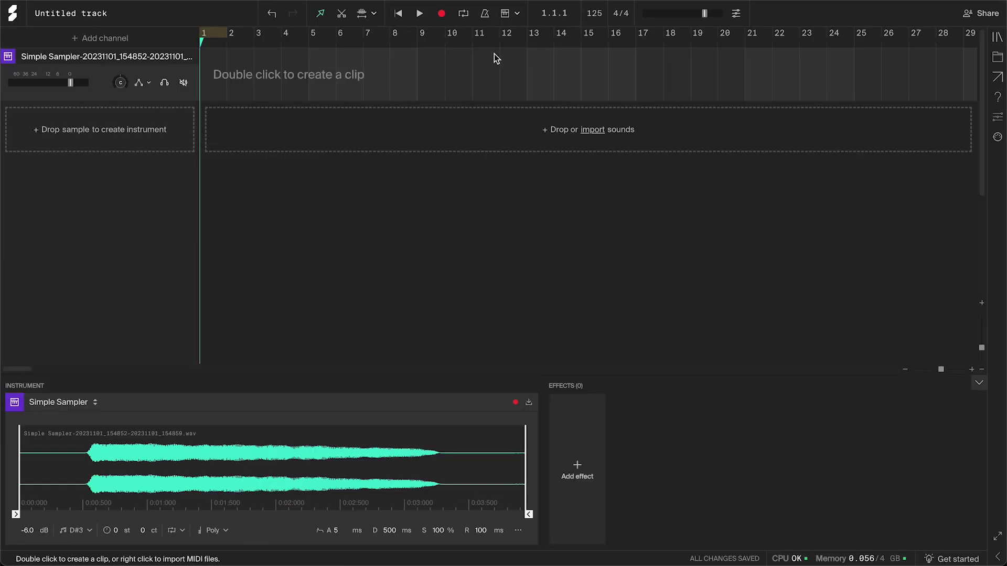
left_click(505, 14)
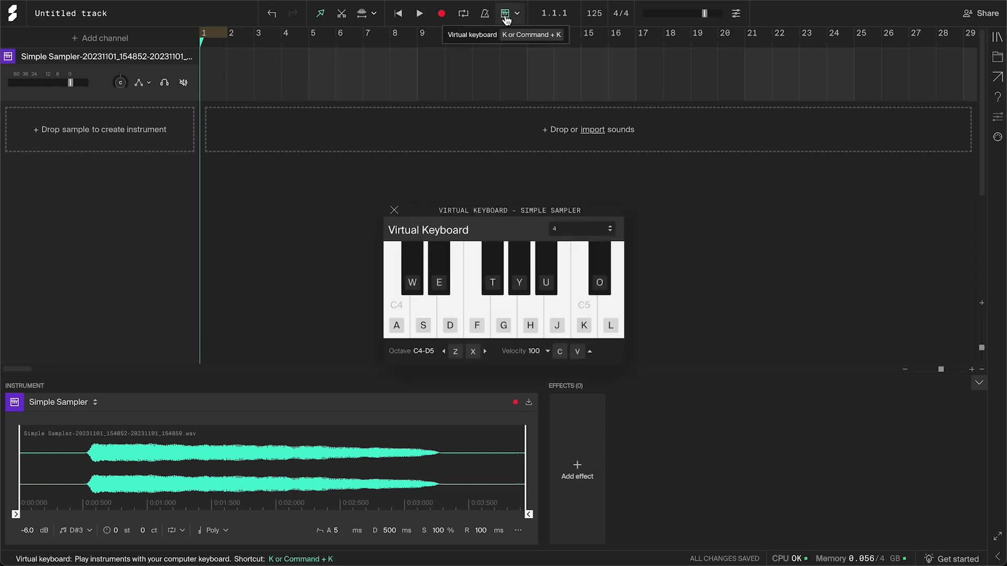
key("z")
key("e")
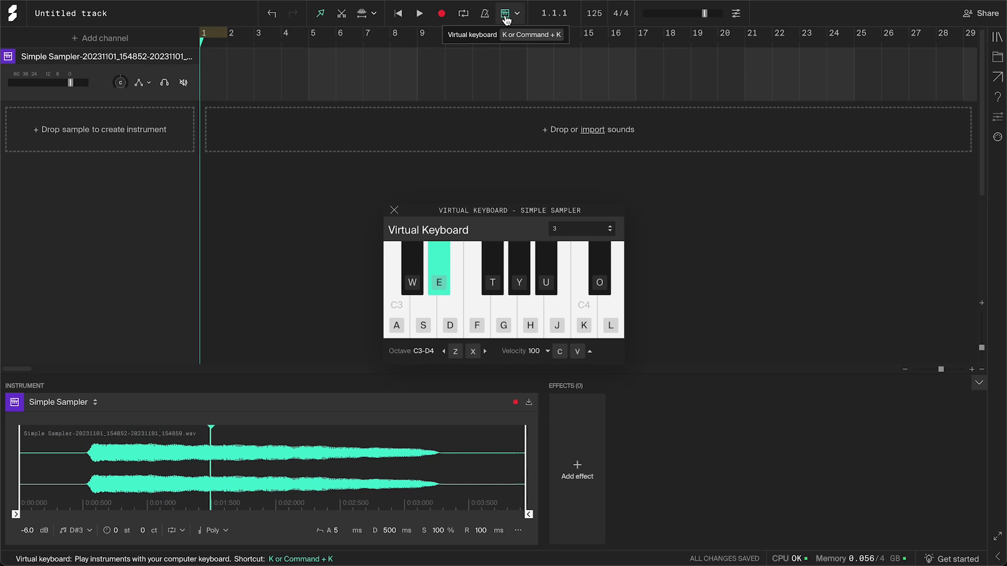
key("a")
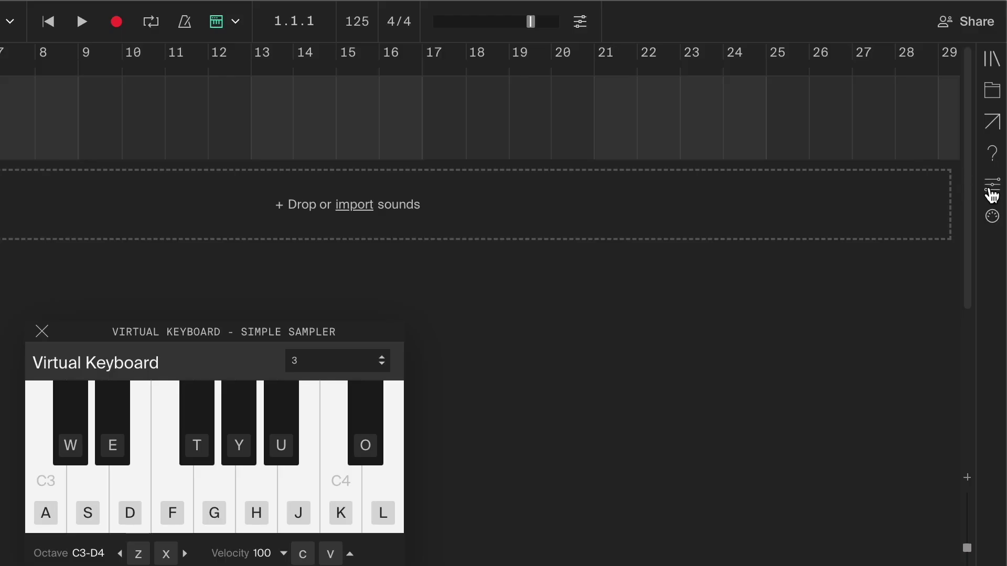
left_click(993, 198)
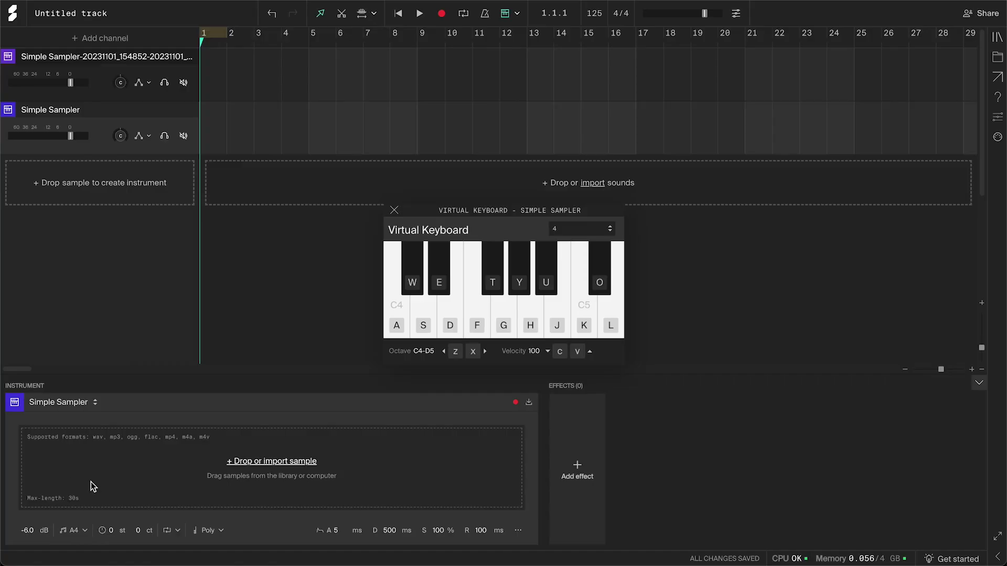
Import Gustocato_C.wav into the second sampler and play A, D and G to hear it.
left_click(529, 403)
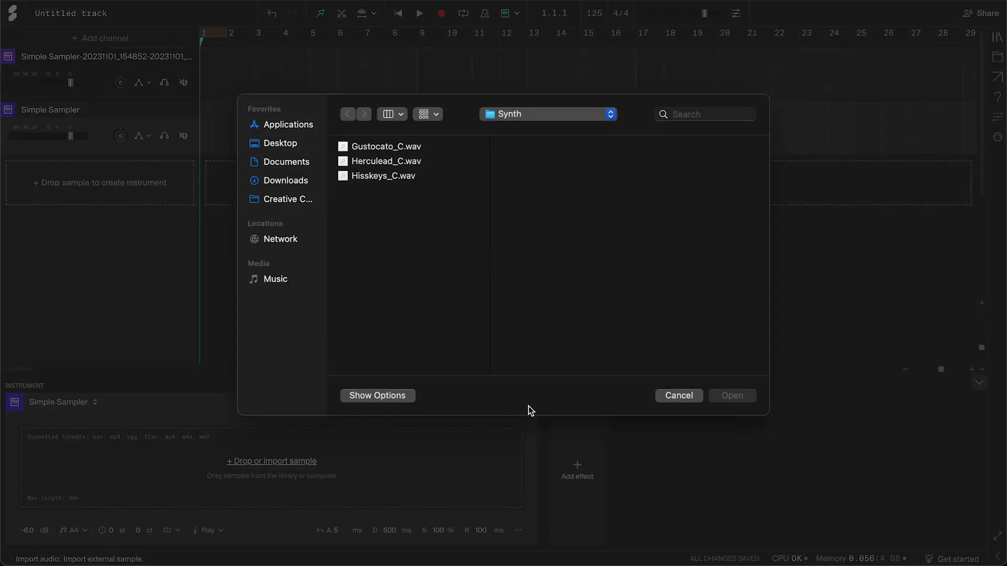
left_click(401, 149)
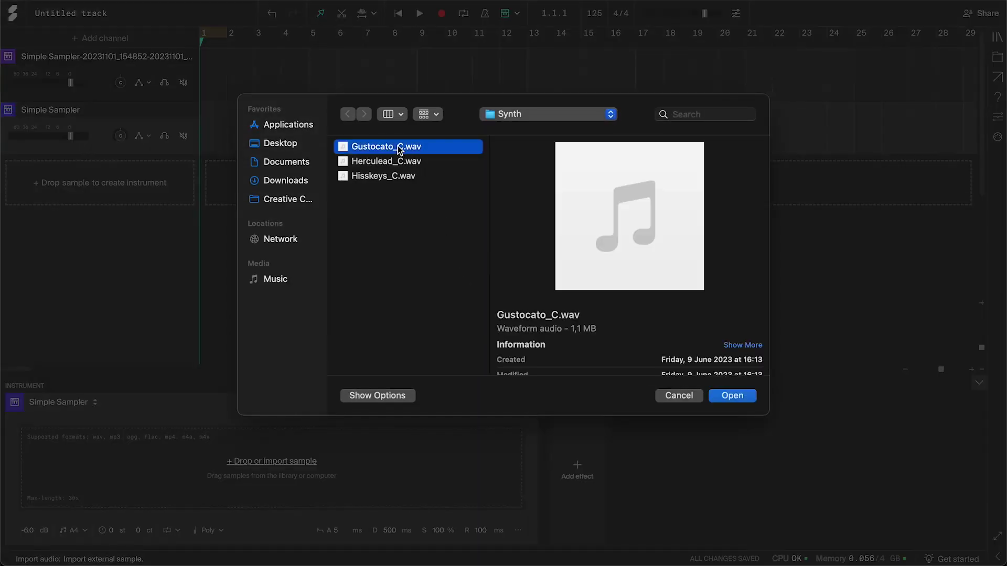
left_click(735, 395)
key("a")
key("d")
key("g")
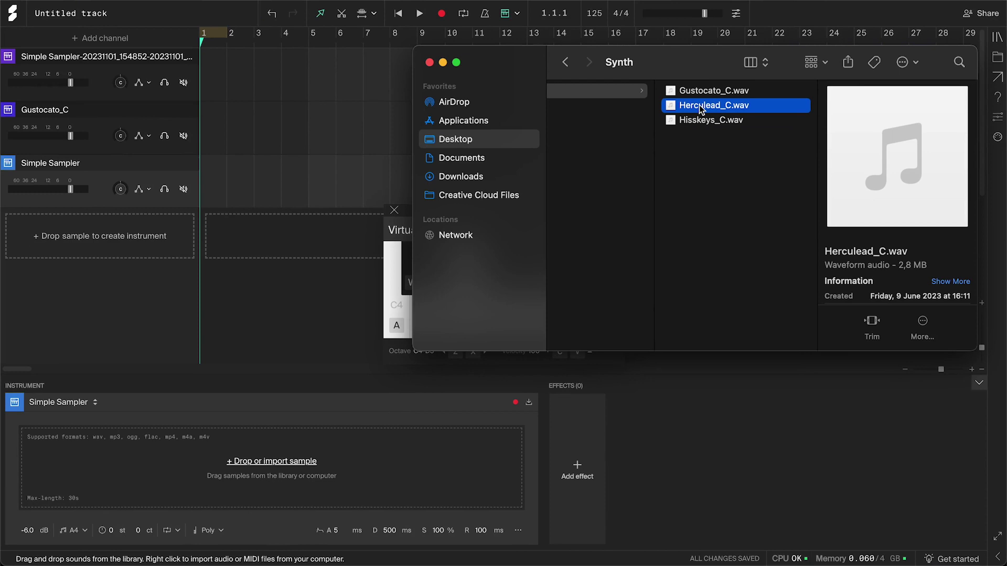
Drag Herculead_C.wav from Finder into the empty sampler and play F and A.
left_click_drag(701, 109, 276, 464)
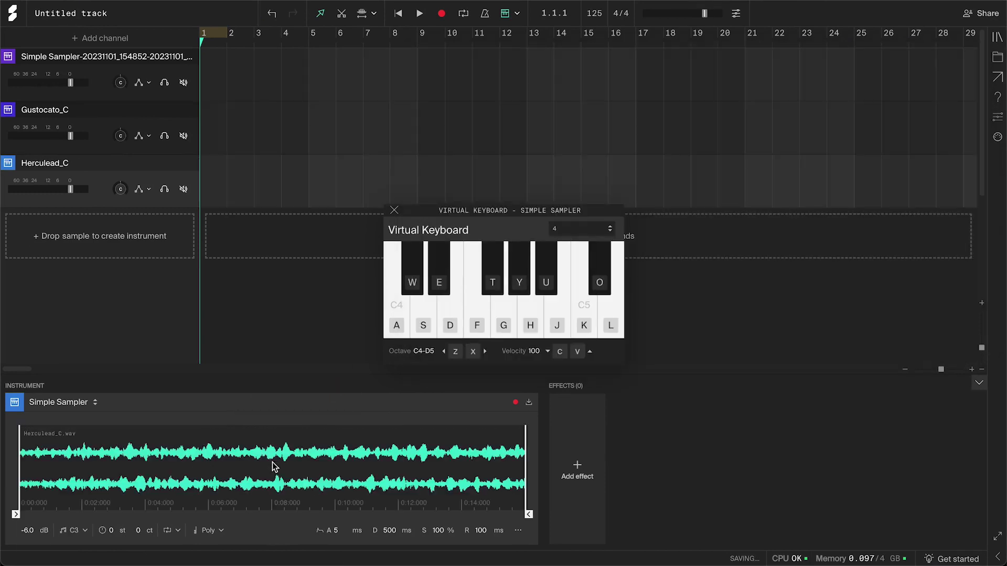
key("f")
key("a")
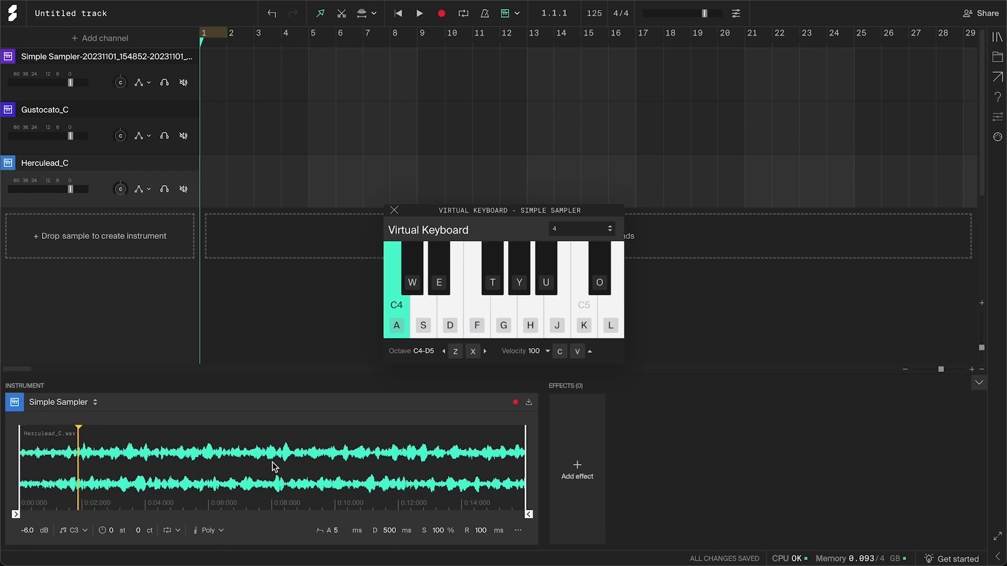
Drag Hisskeys_C.wav onto the channel list as a new sampler channel and play A, D, G.
key("super+Tab")
left_click_drag(698, 120, 95, 245)
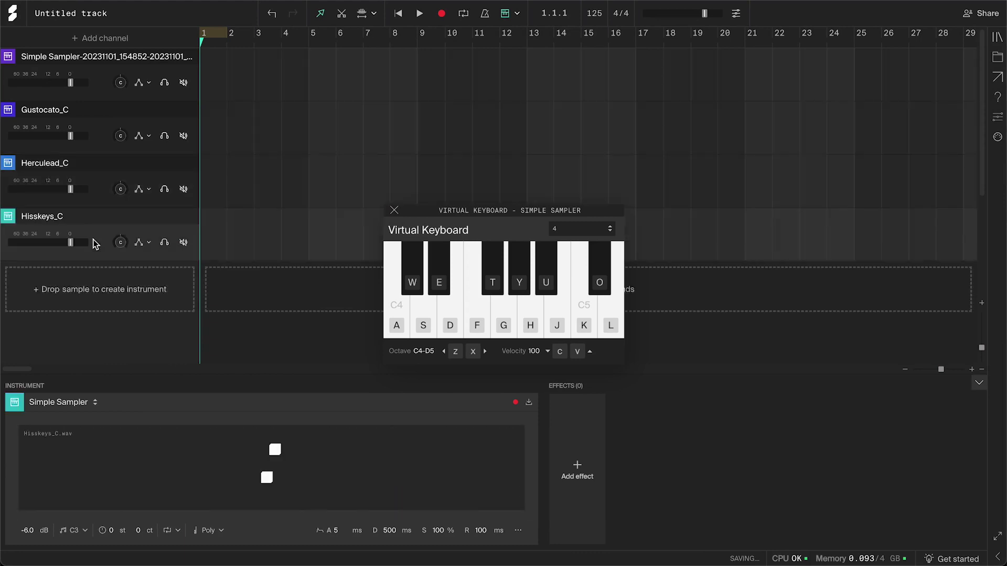
key("a")
key("d")
key("g")
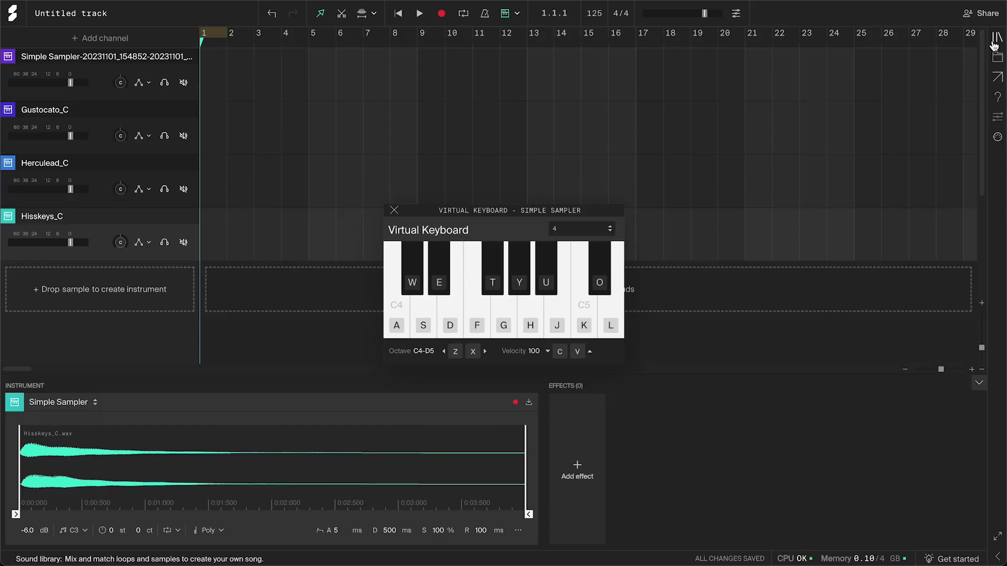
left_click(996, 41)
Drag Flute_Cm_Spring-sounds.wav from Loops and samples into a new sampler channel and play A and D.
left_click(866, 126)
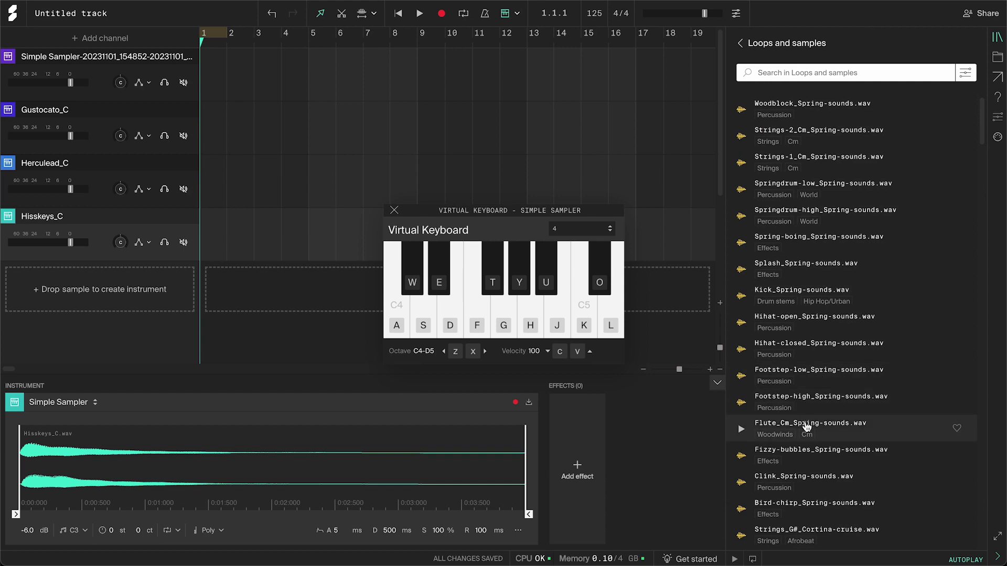
left_click_drag(806, 428, 90, 296)
key("a")
key("d")
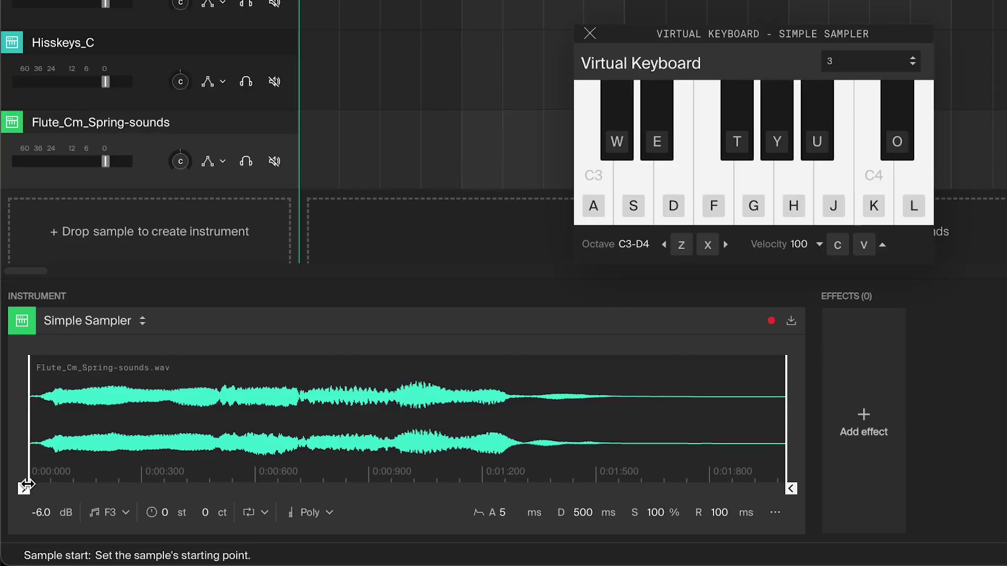
Move the flute sample's start to about 0:00:966, fine-tuning it while zoomed in.
key("f")
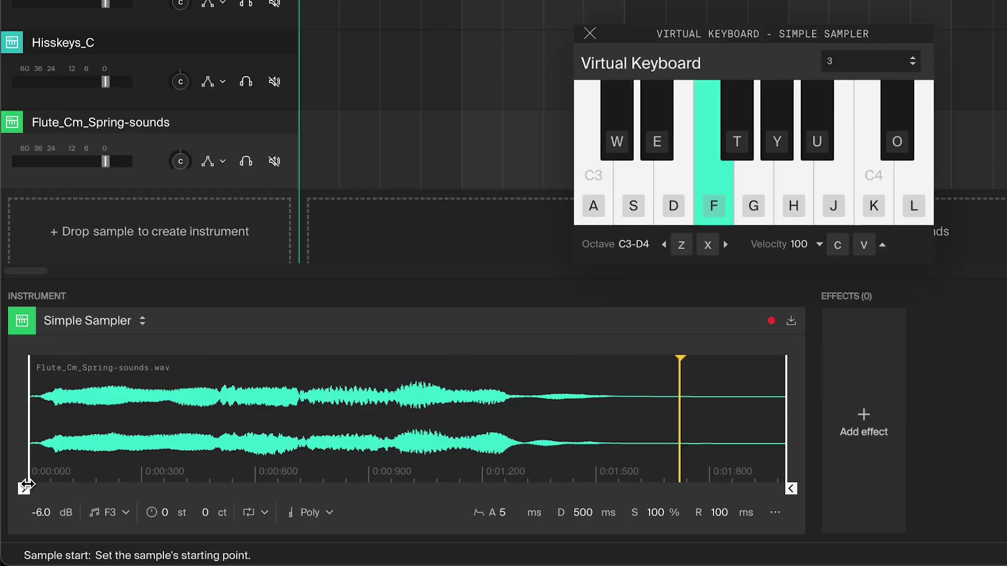
left_click_drag(25, 486, 389, 488)
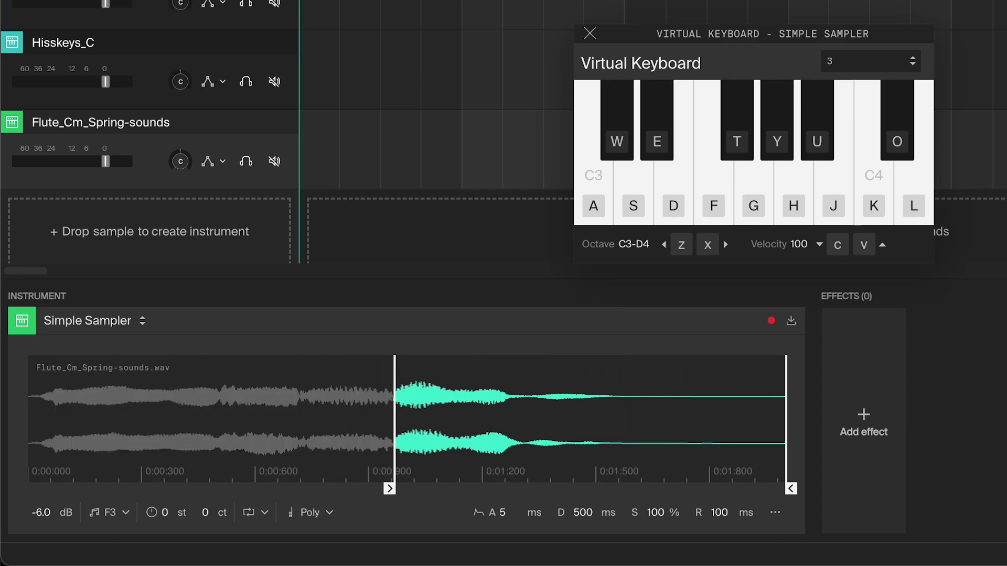
key("f")
scroll(402, 421, "up", 5)
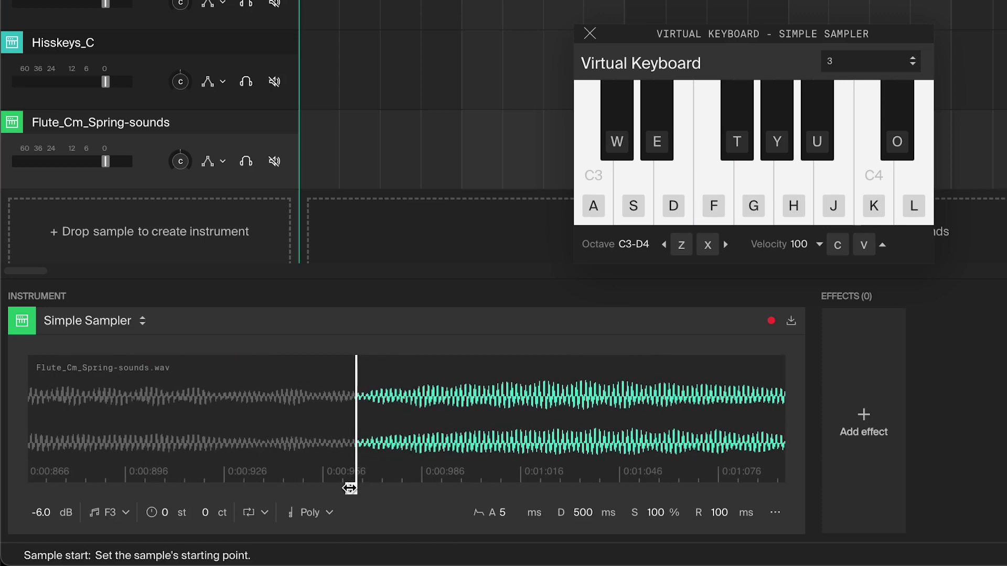
left_click_drag(351, 489, 361, 487)
key("f")
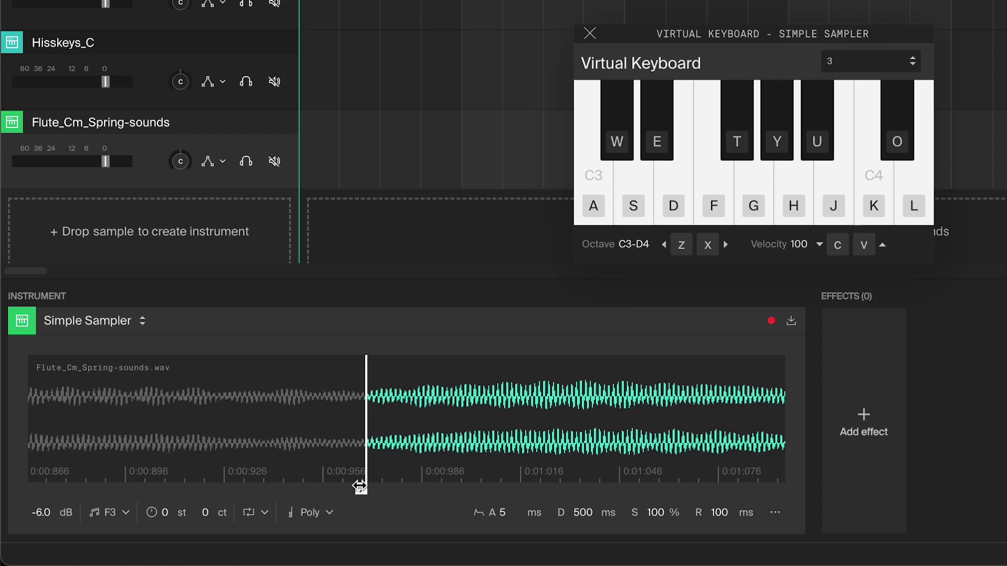
Pull the sample end back to about 0:01:300 and audition the shortened flute sample.
scroll(500, 434, "right", 5)
scroll(501, 434, "left", 8)
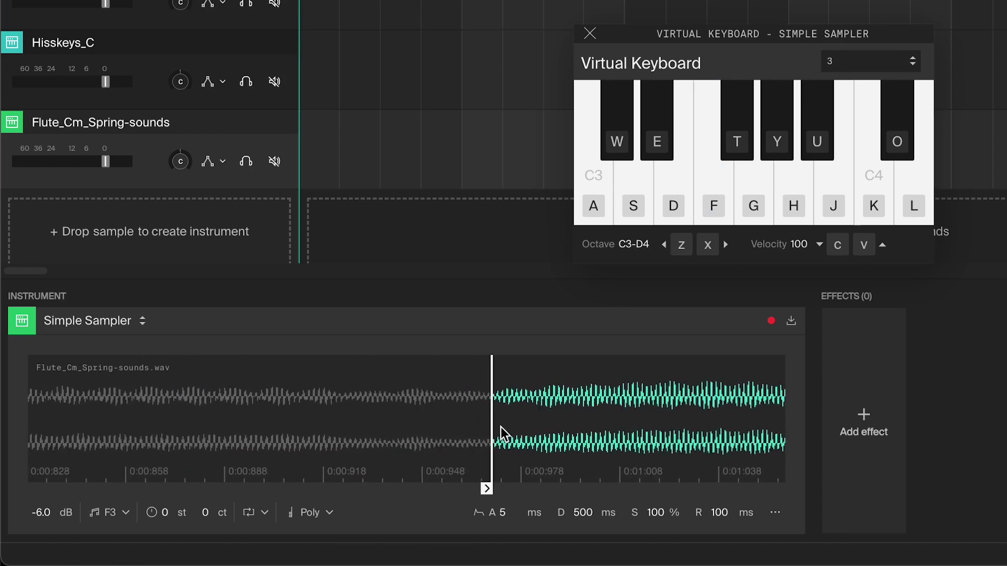
scroll(501, 434, "right", 2)
scroll(501, 435, "down", 5)
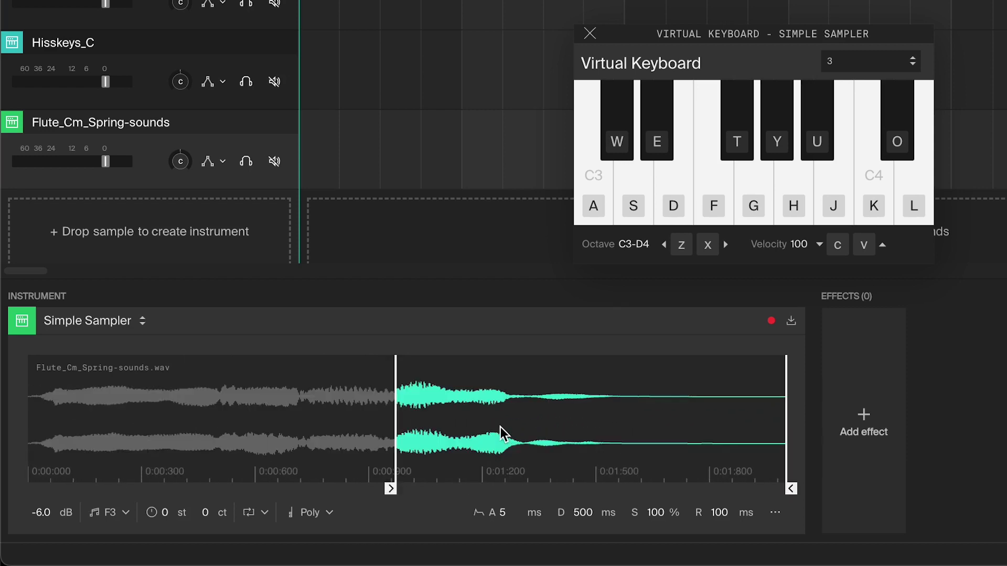
mouse_move(780, 488)
left_mouse_down()
mouse_move(441, 488)
mouse_move(790, 488)
left_mouse_up()
key("f")
key("f")
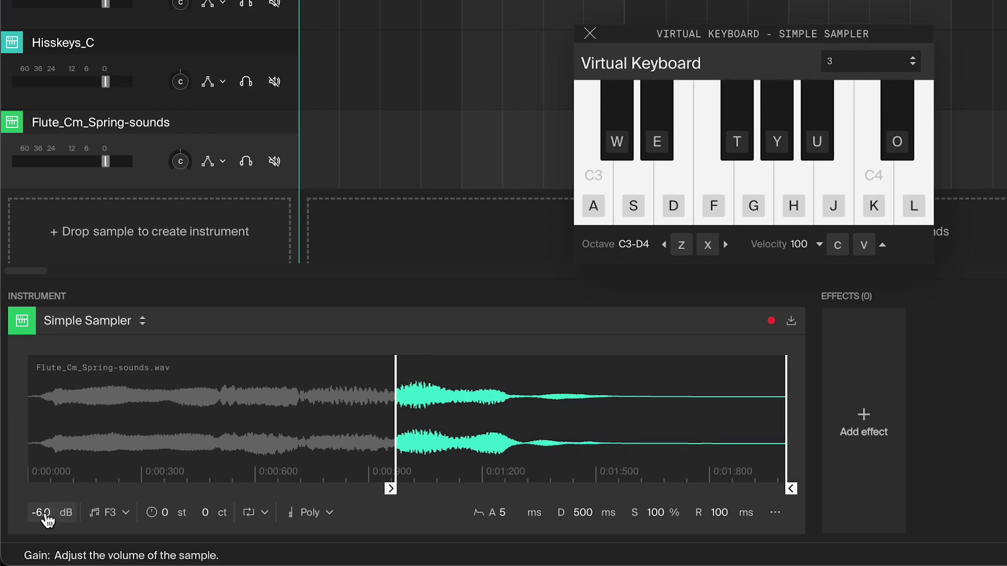
Raise the sample gain to 0.0 dB, then reset it to the default -6.0 dB.
mouse_move(47, 519)
left_mouse_down()
mouse_move(47, 487)
mouse_move(46, 533)
left_mouse_up()
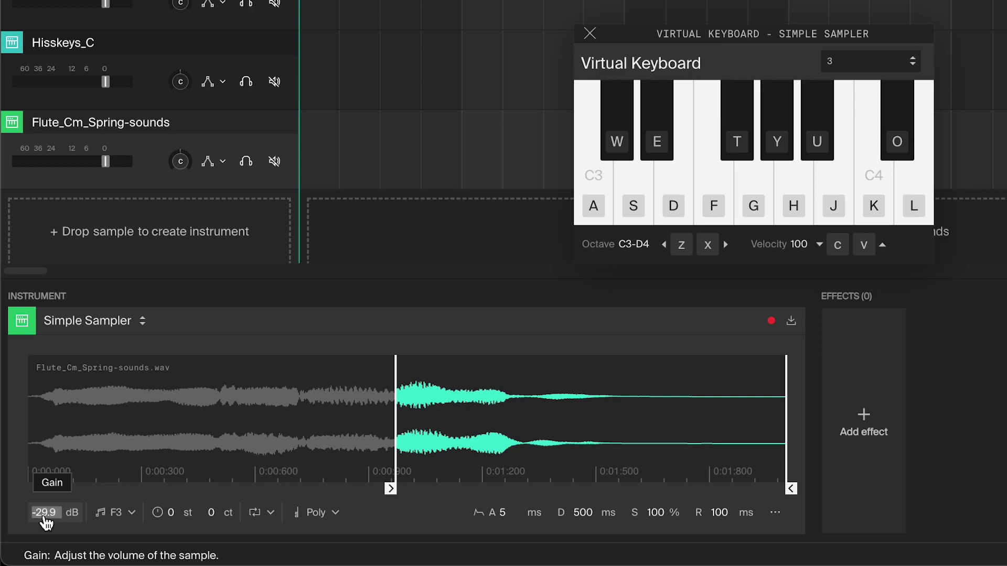
key("Return")
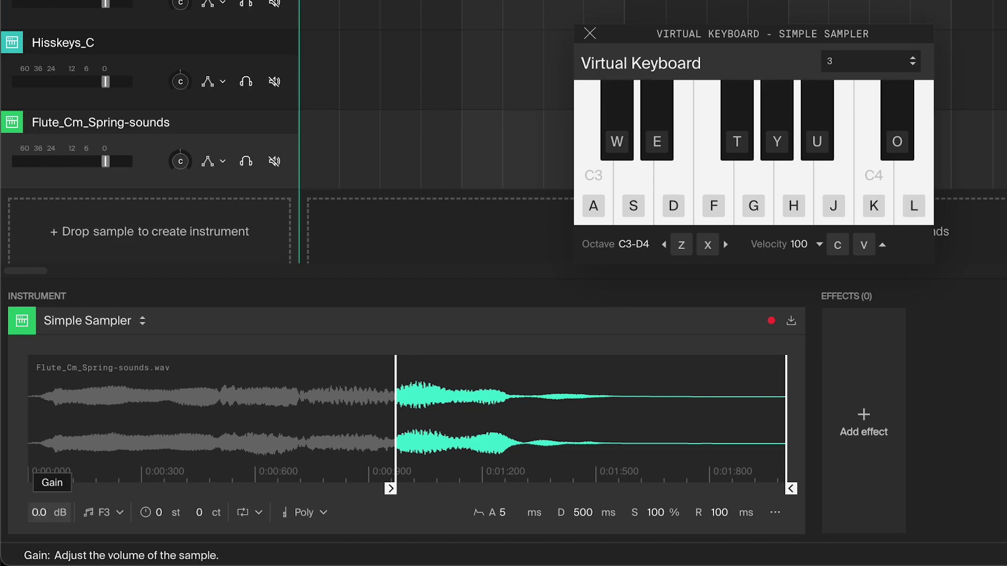
double_click(46, 522)
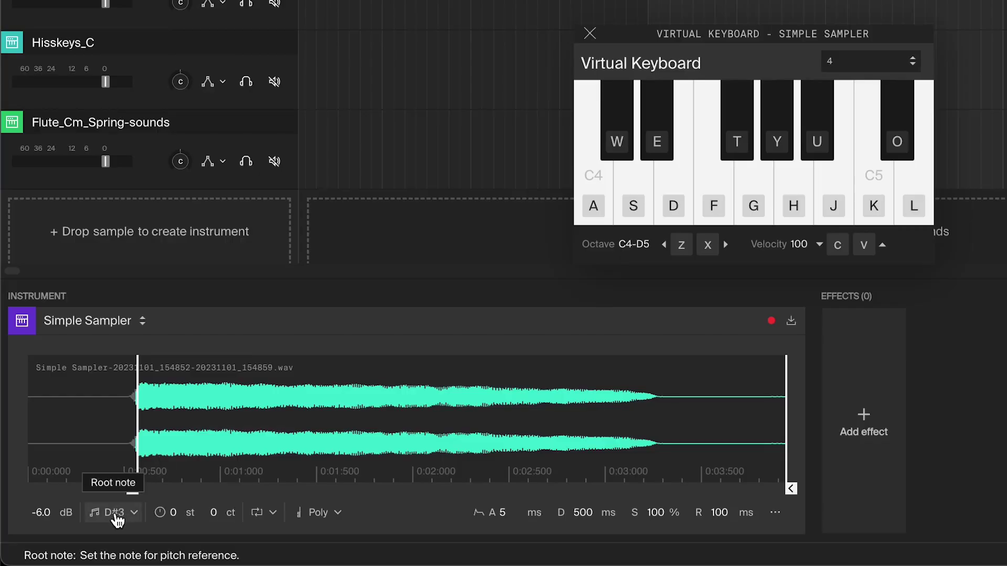
Set the recorded sample's root note to D#6.
left_click(114, 513)
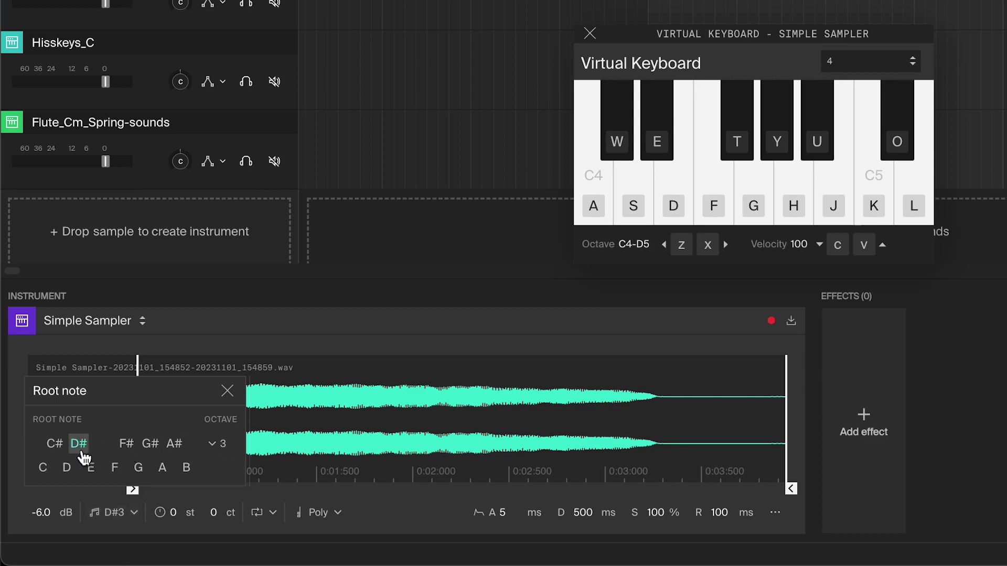
left_click(219, 445)
left_click(224, 471)
Shift the virtual keyboard to octave 6 (C6–D7) and play D#6.
left_click(859, 76)
left_click(857, 183)
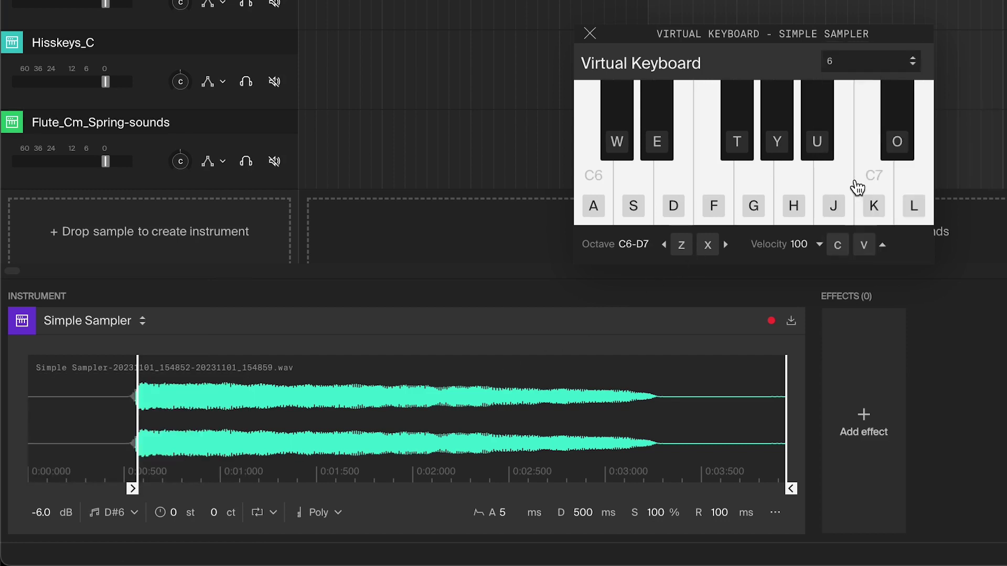
left_click(658, 144)
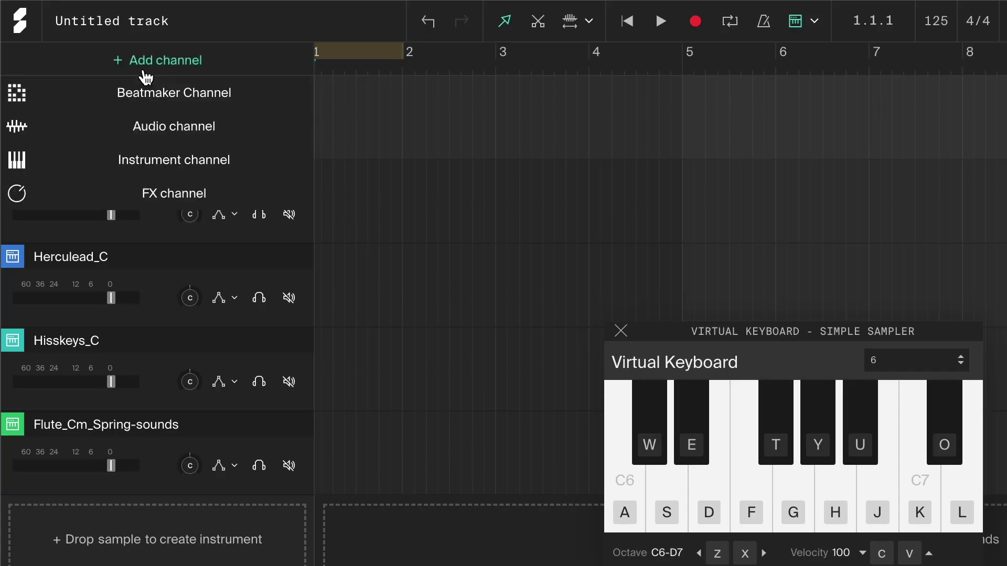
Add a Simple Synth instrument channel and create a clip with a C4 note lasting to bar 2.
left_click(160, 160)
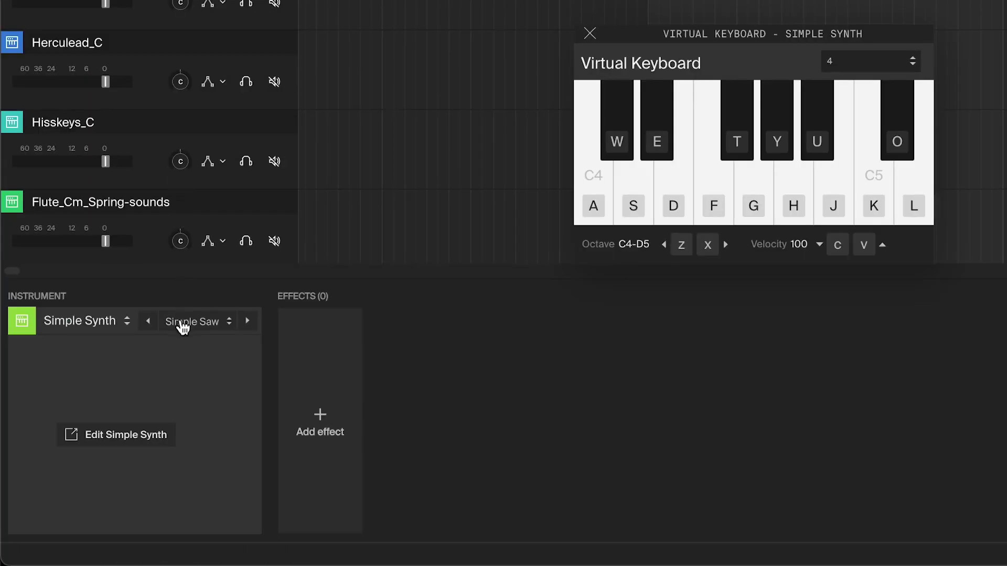
left_click(183, 321)
left_click(173, 266)
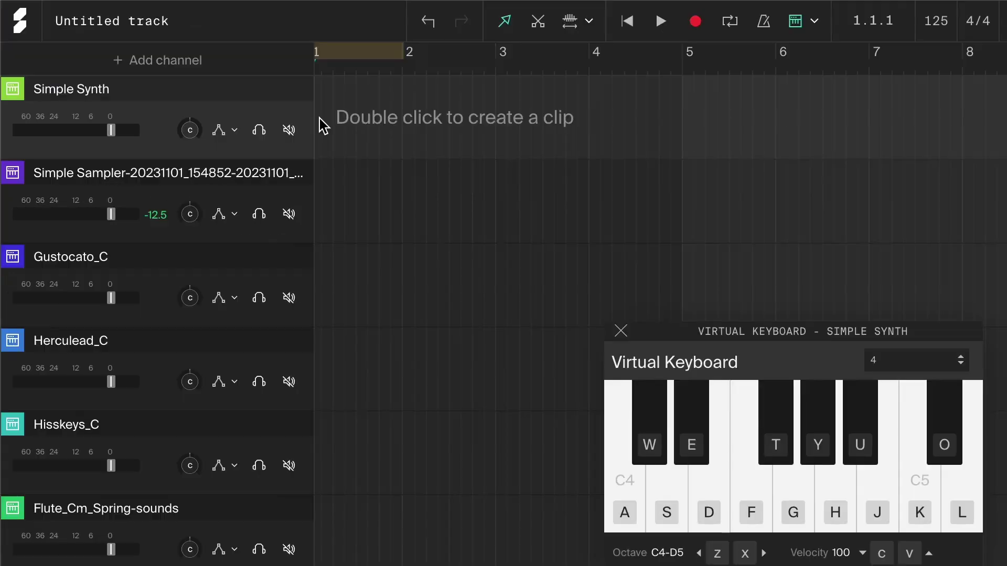
double_click(322, 125)
double_click(569, 484)
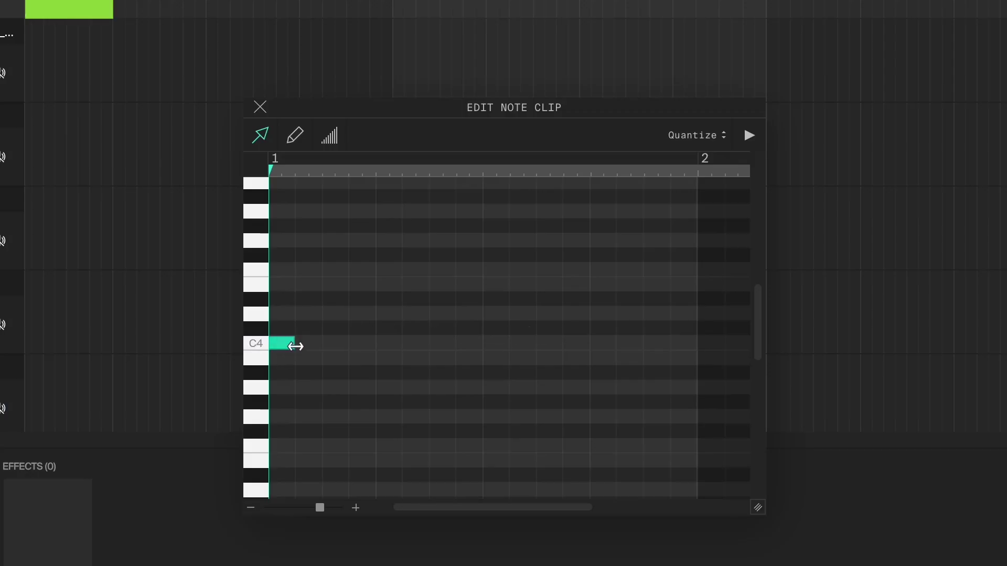
left_click_drag(295, 346, 690, 344)
Copy the clip onto the sampler lane, loop bars 1–2 and start playback.
left_click_drag(348, 131, 354, 208)
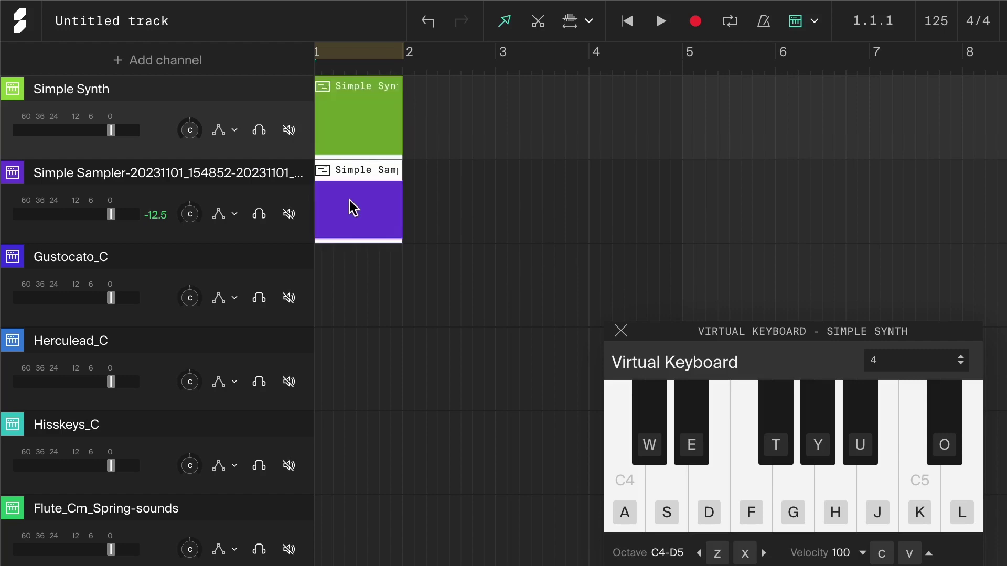
left_click(352, 50)
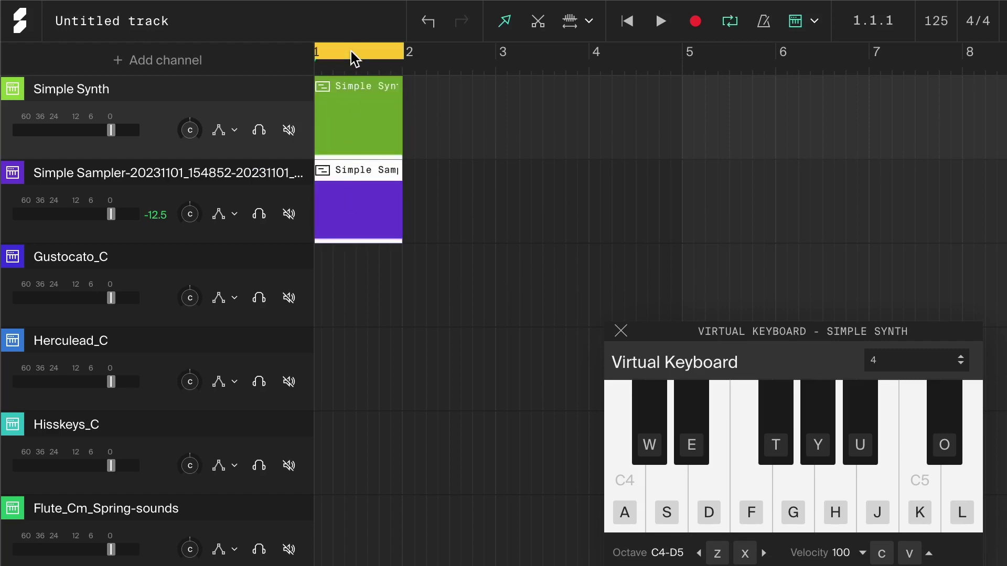
left_click(661, 22)
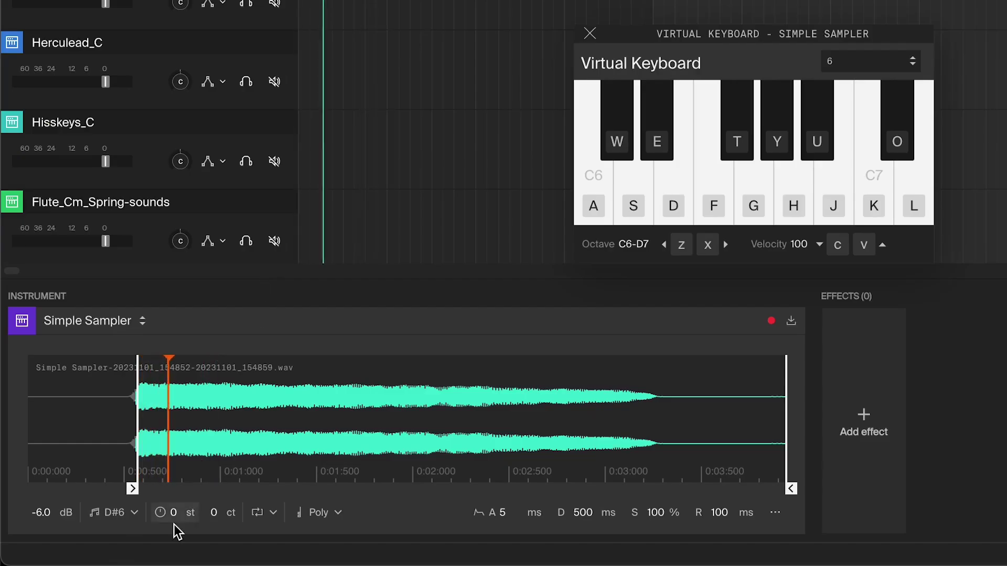
Drag the sampler's Transpose field to shift the sample down 2 semitones.
left_click_drag(173, 519, 217, 516)
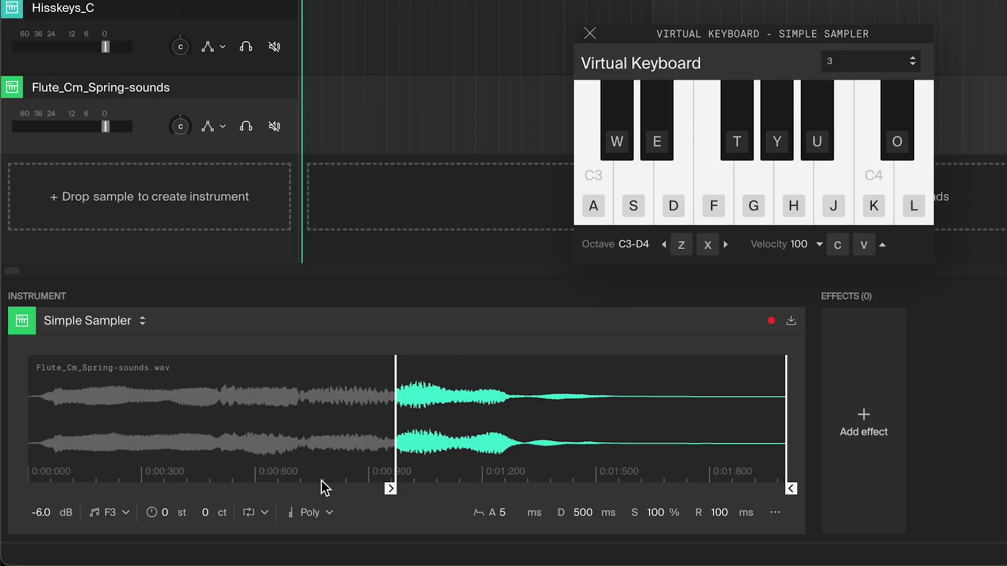
Enable sample looping and narrow the loop to about 0:01:050–0:01:220, auditioning with F and A.
left_click(249, 512)
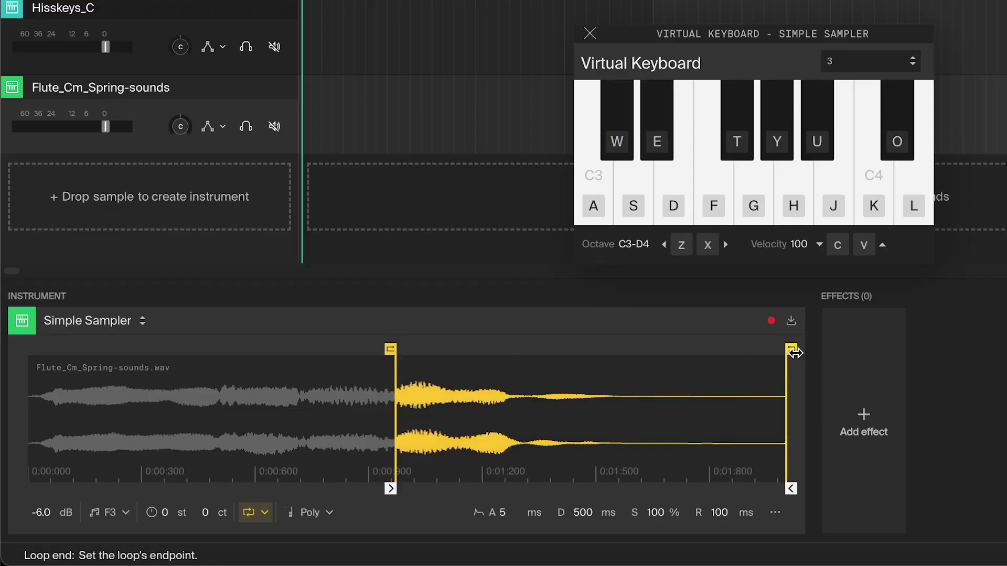
left_click_drag(792, 349, 496, 349)
key("f")
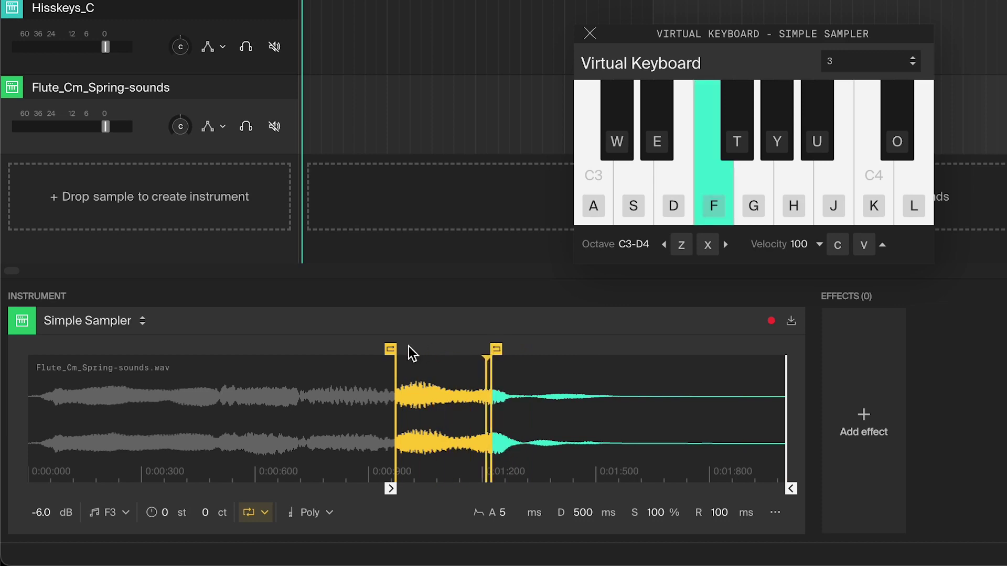
left_click_drag(391, 349, 420, 350)
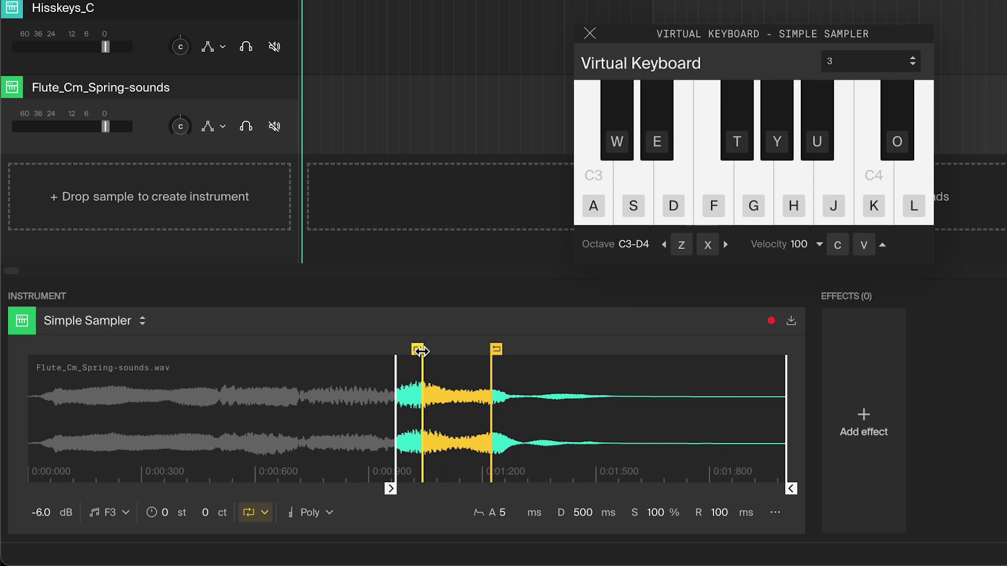
key("a")
Add a 2 ms cross-fade at the loop points and audition C3.
left_click(265, 513)
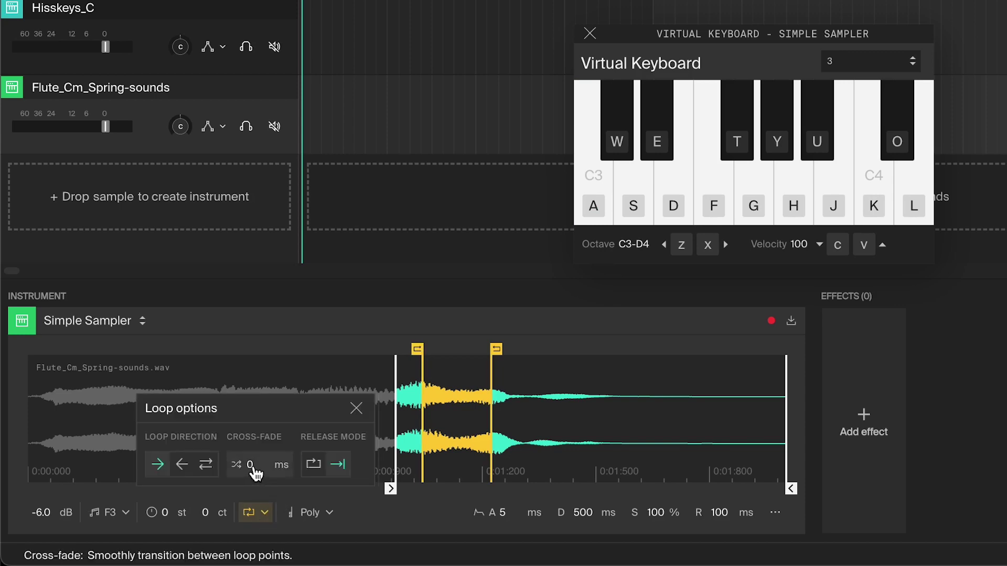
left_click_drag(256, 474, 256, 469)
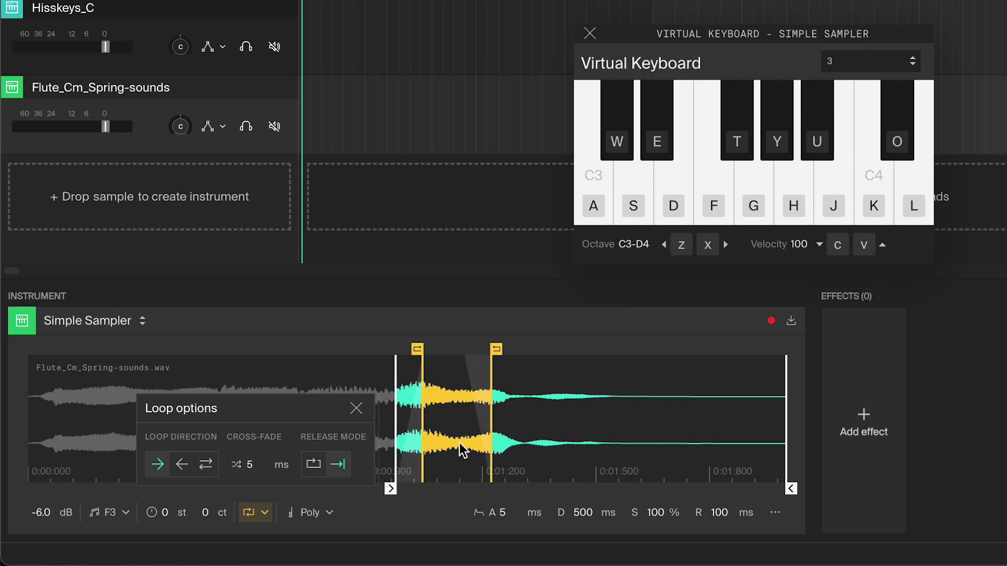
key("a")
Try the Backwards loop direction, then switch to Ping Pong, auditioning C3 each time.
left_click(182, 468)
key("a")
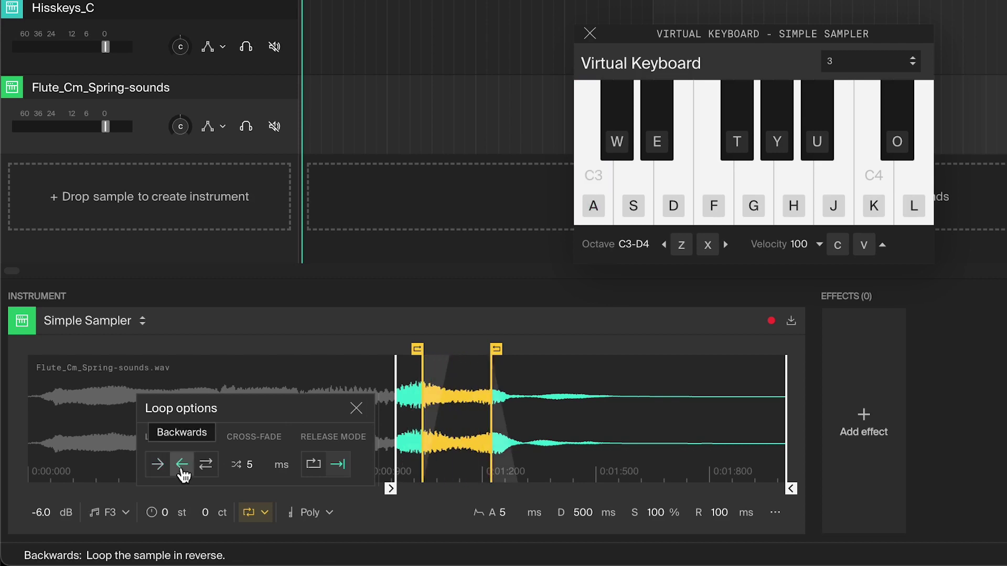
left_click(206, 473)
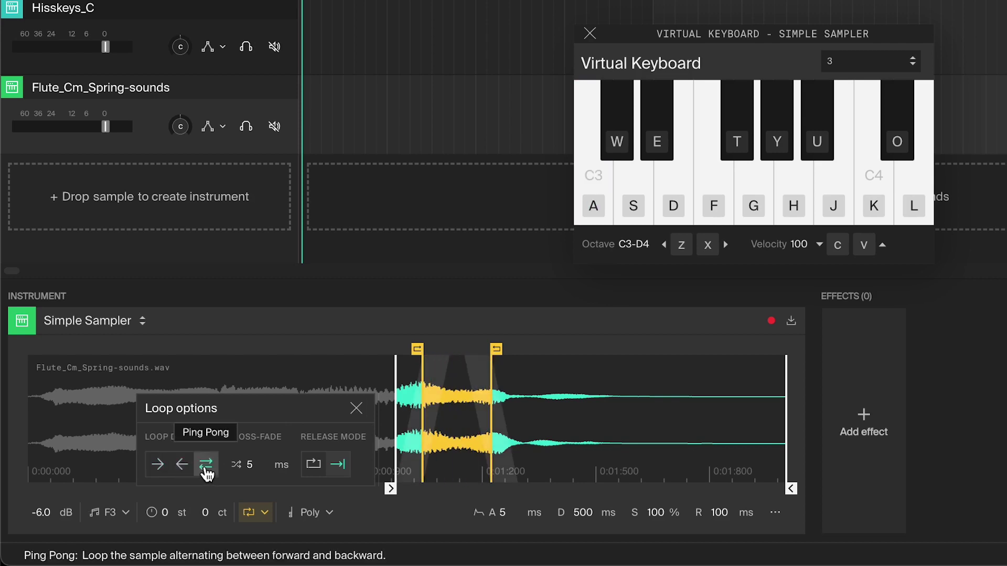
key("a")
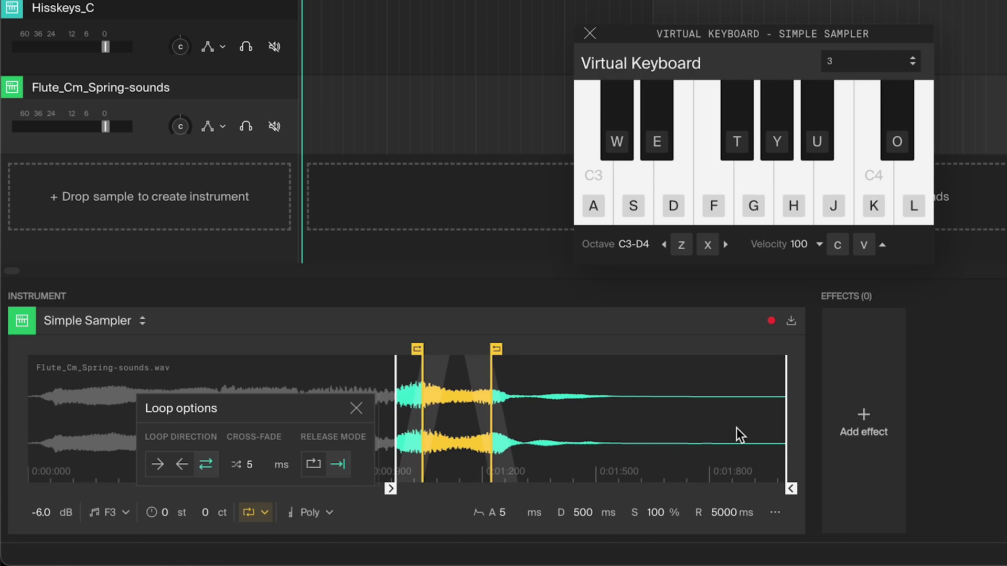
Audition the 5000 ms release, then pull the sample end in near the loop end.
key("a")
left_click_drag(791, 487, 515, 487)
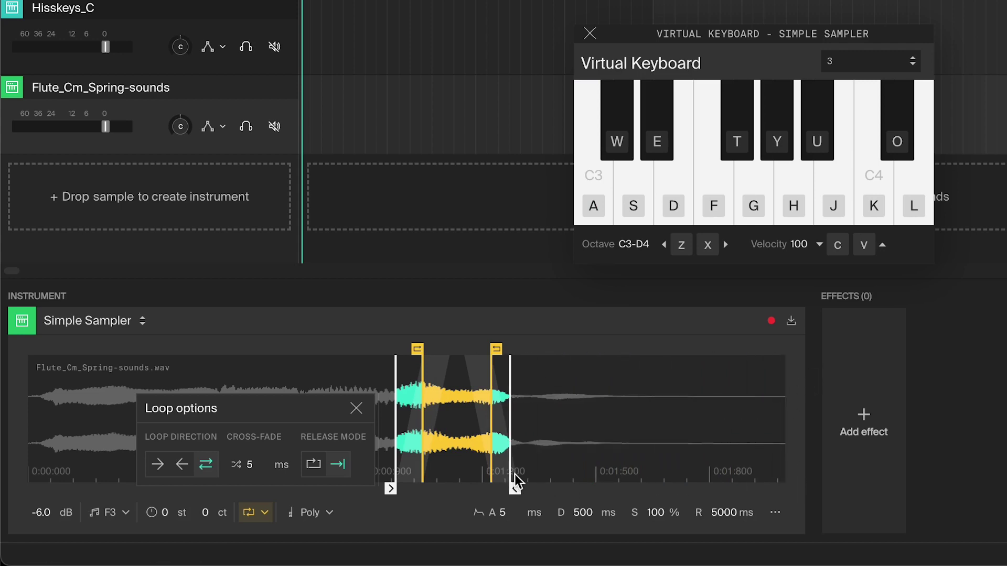
key("a")
Restore the sample end to the waveform's end and set the Loop release mode.
left_click_drag(515, 487, 866, 497)
left_click(314, 465)
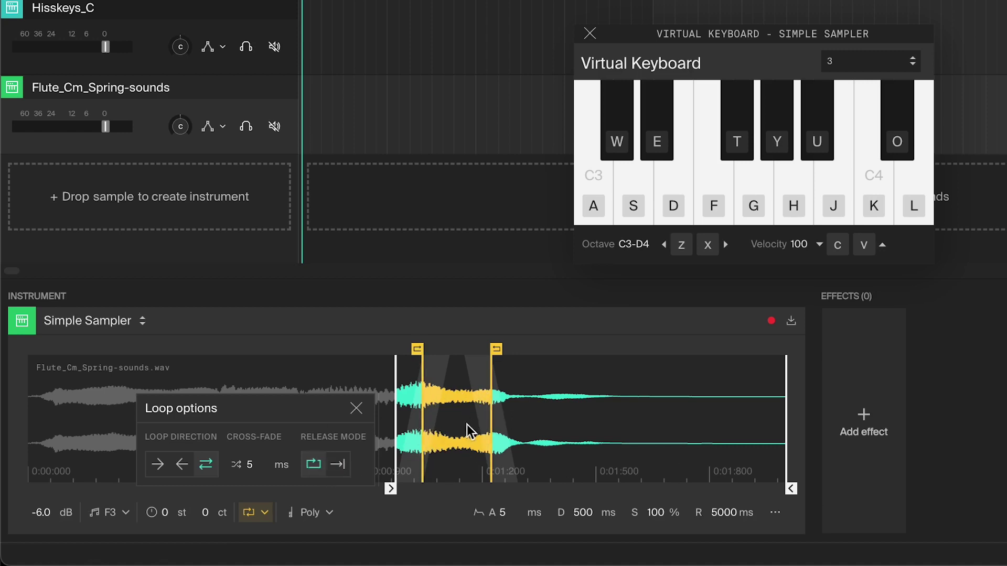
key("a")
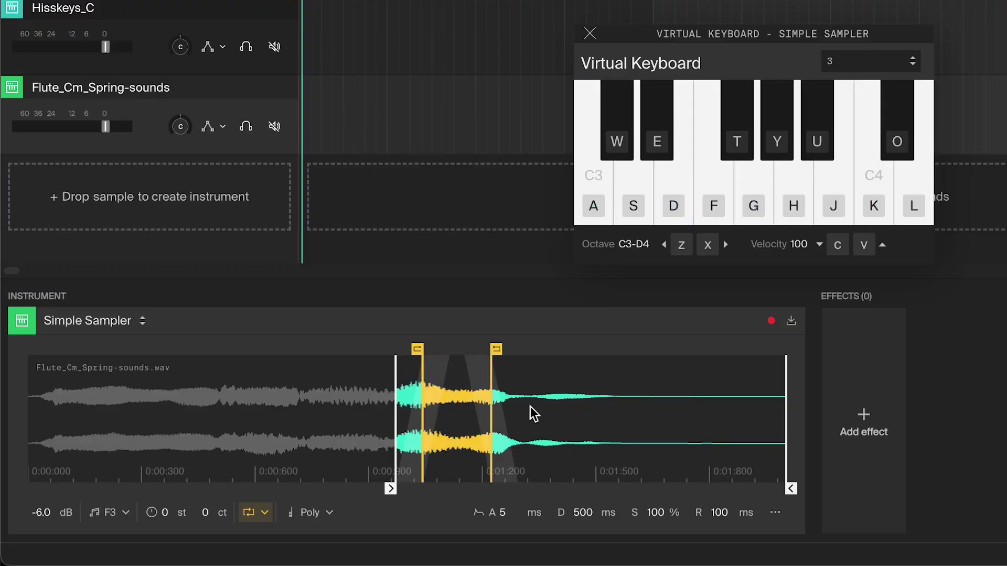
Play two chords in Poly voice mode with the voice mode choices showing.
left_click(322, 521)
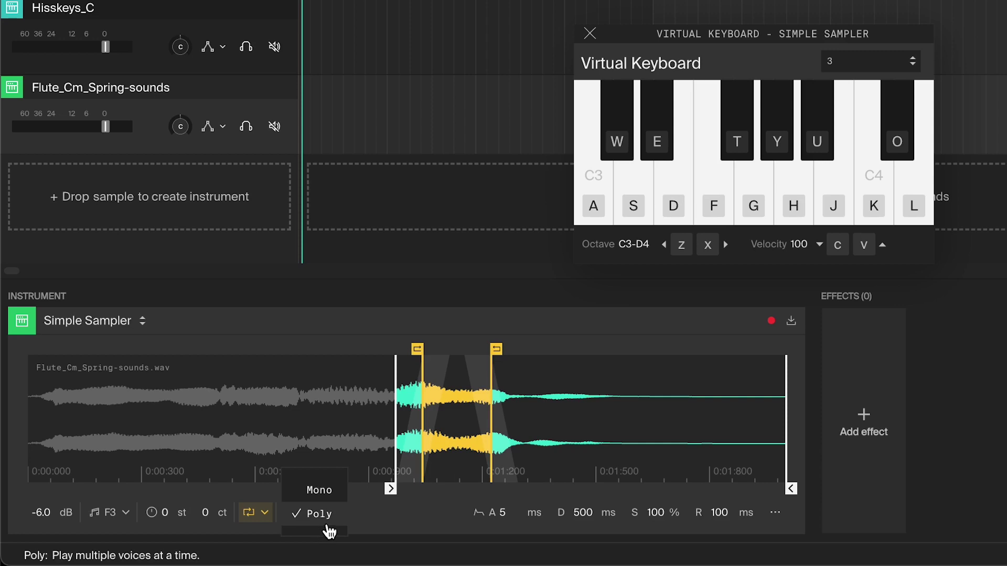
key("a")
key("d")
key("g")
key("k")
key("s")
key("f")
key("h")
key("k")
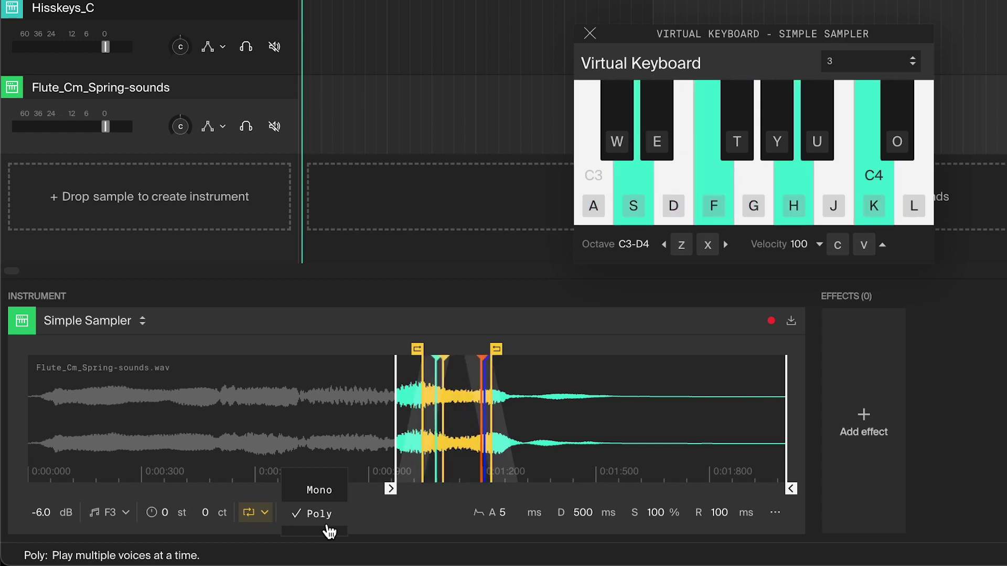
Switch the voice mode to Mono and play overlapping notes to hear single-voice playback.
left_click(319, 491)
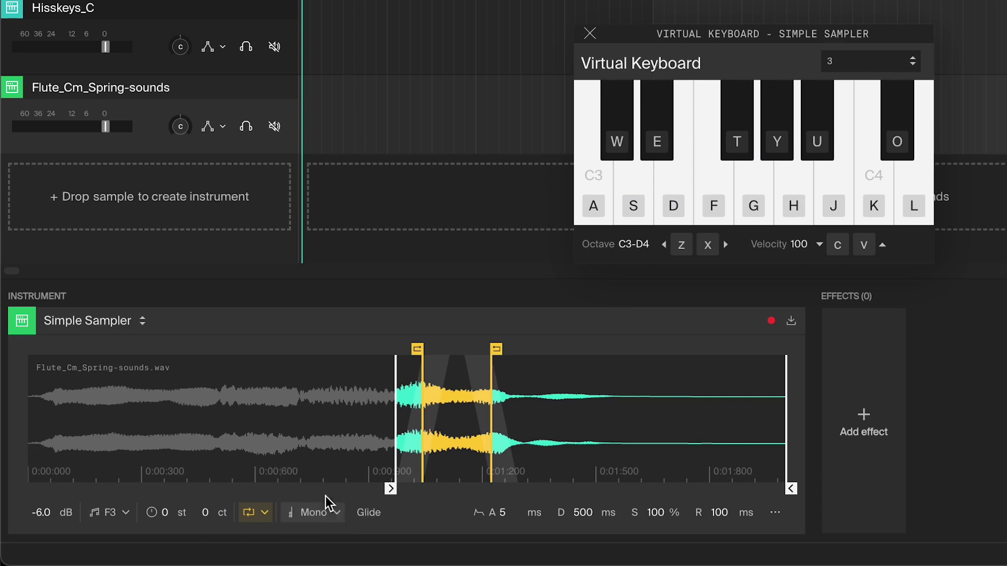
key("a")
key("d")
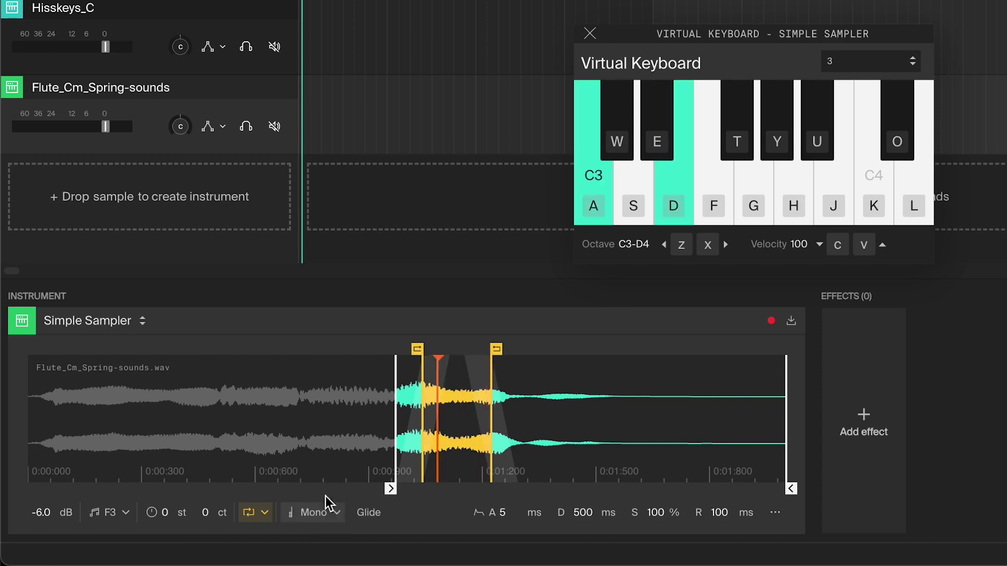
key("g")
key("j")
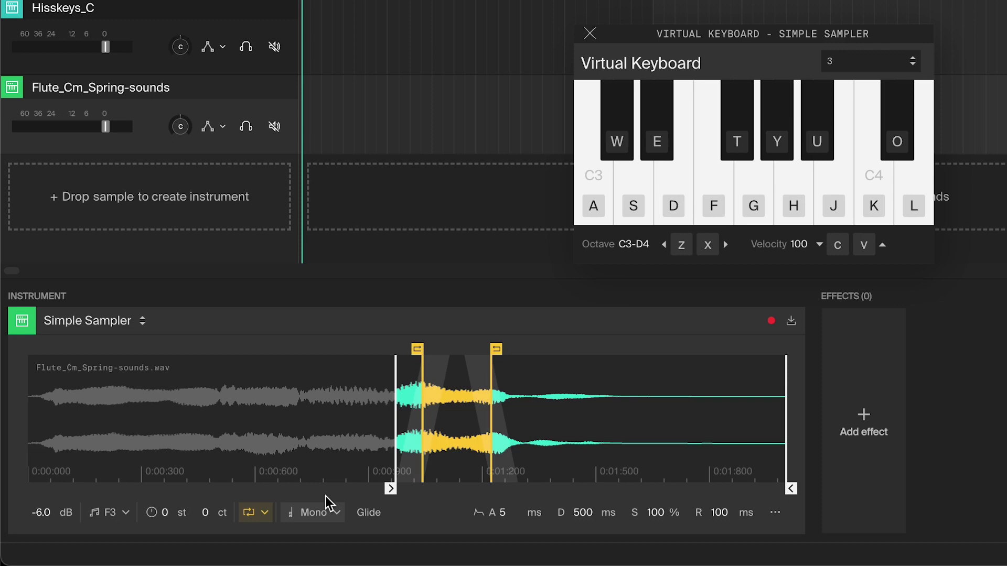
key("a")
key("d")
key("g")
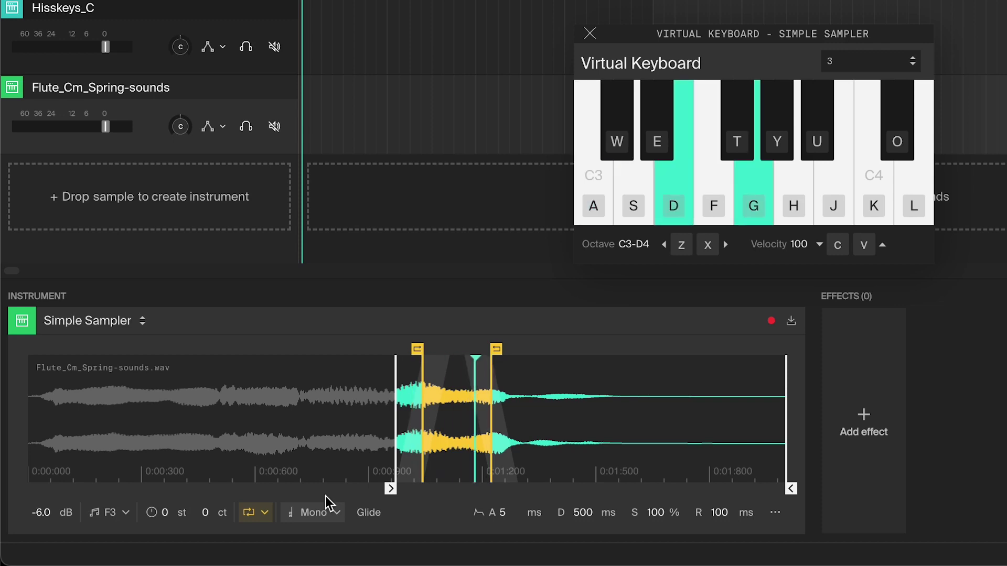
key("j")
key("g")
key("d")
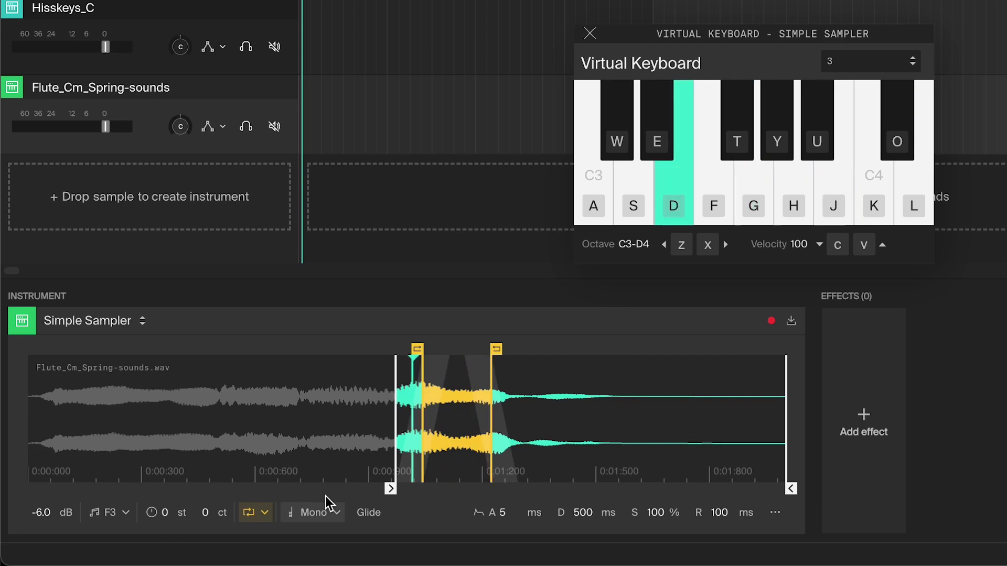
key("a")
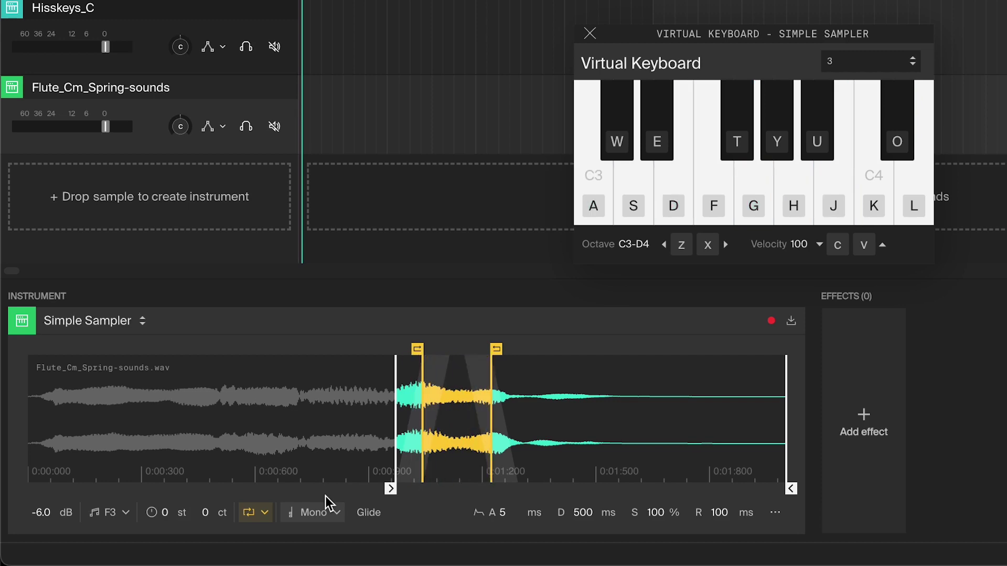
Turn on Glide and play overlapping notes to hear the pitch slide.
left_click(368, 513)
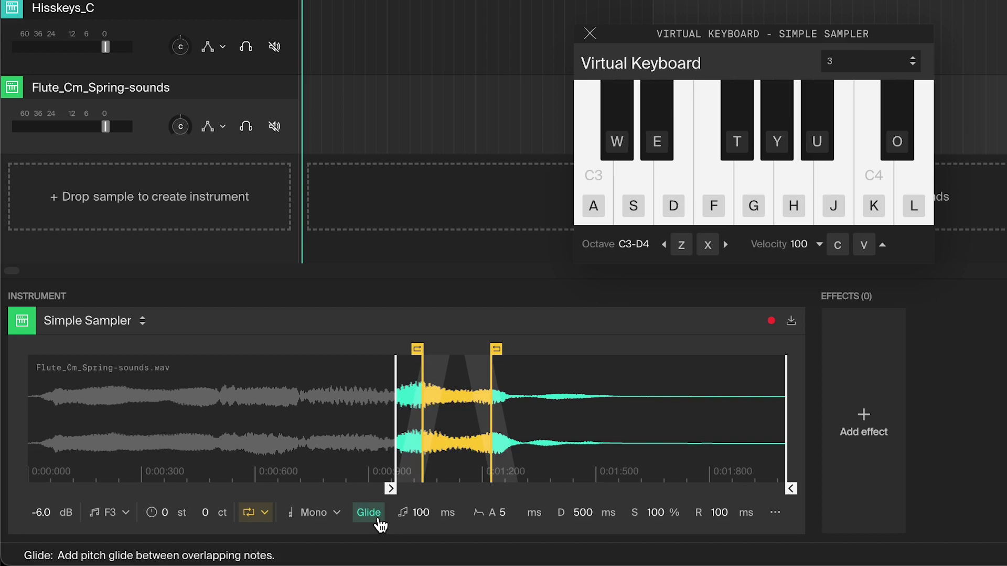
key("a")
key("d")
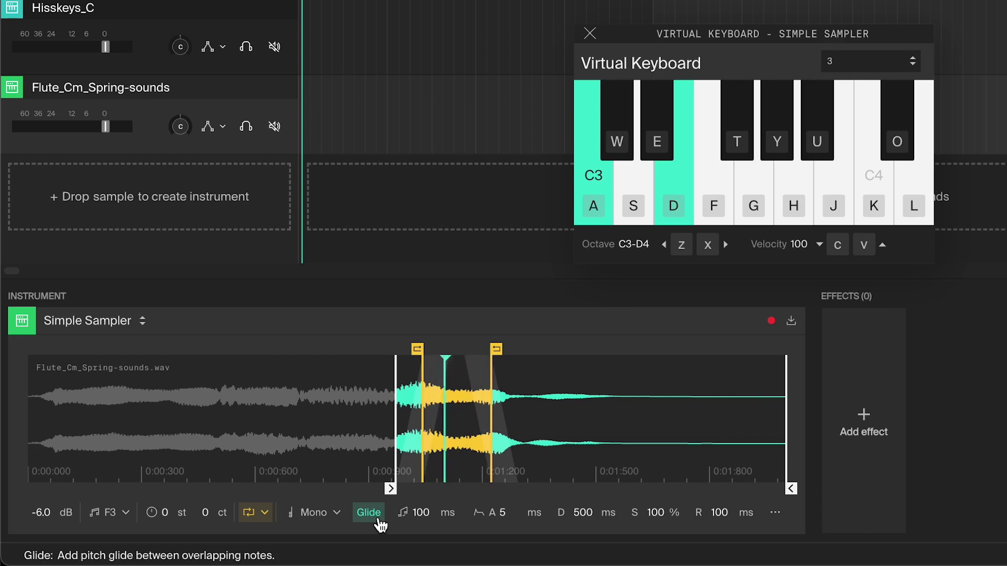
key("g")
key("j")
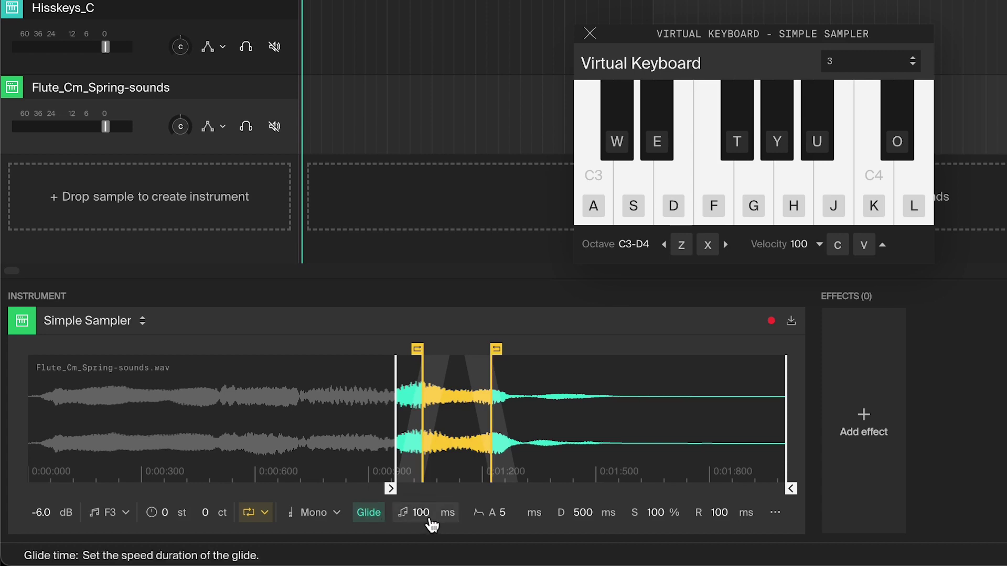
Test a 5967 ms glide from C3 to C4, then set the glide time to 0 ms.
left_click_drag(428, 525, 429, 521)
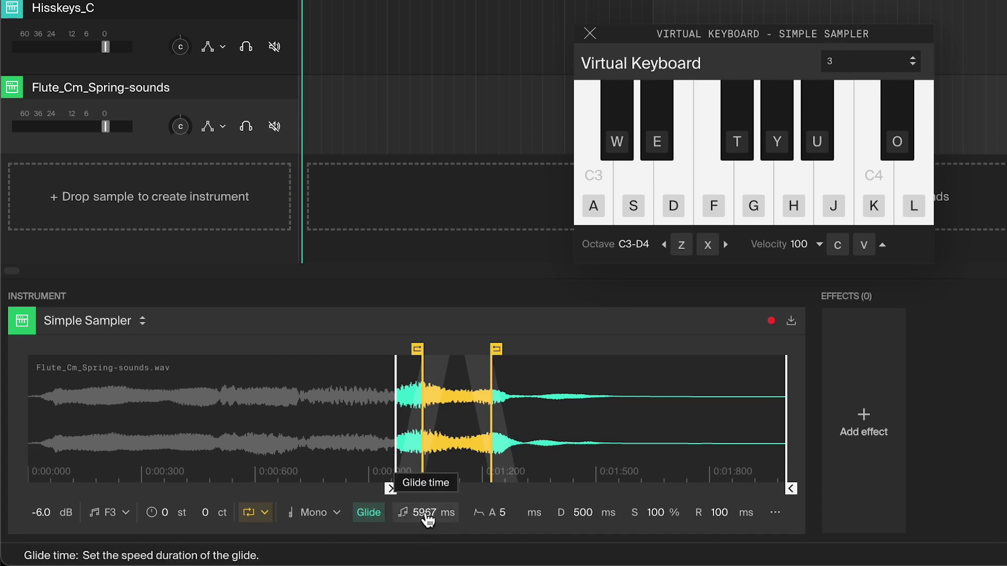
key("a")
key("k")
double_click(424, 512)
type("0")
key("Return")
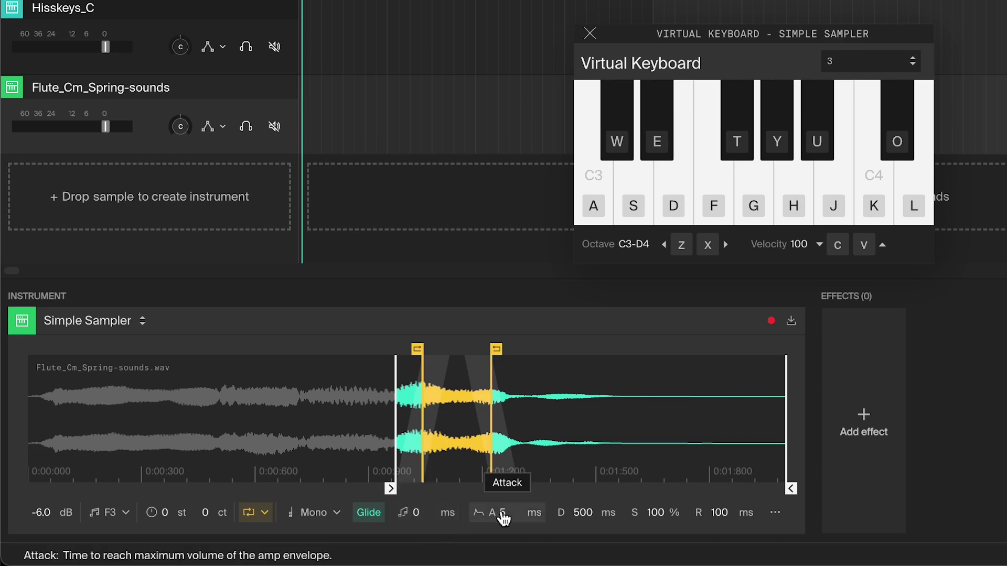
Raise the attack to 1536 ms and play a chord to hear the slow fade-in.
left_click_drag(502, 513, 502, 518)
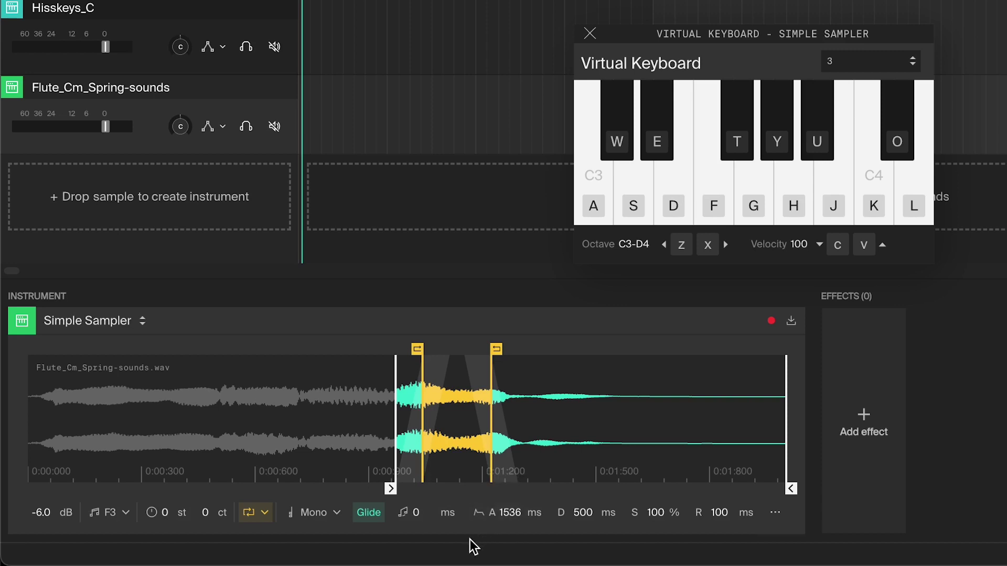
key("a")
key("d")
key("g")
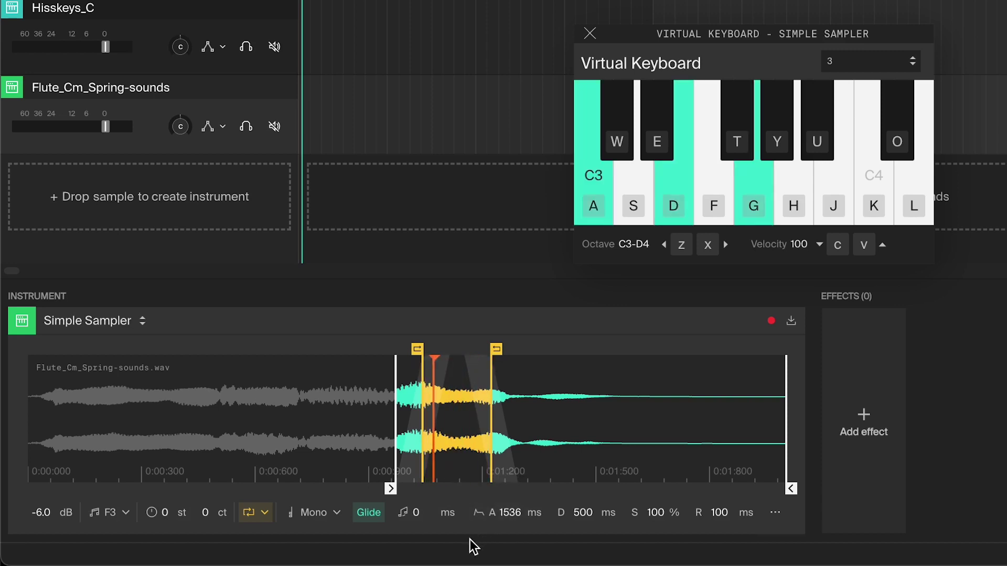
Turn Glide off and play the notes again to compare.
left_click(368, 514)
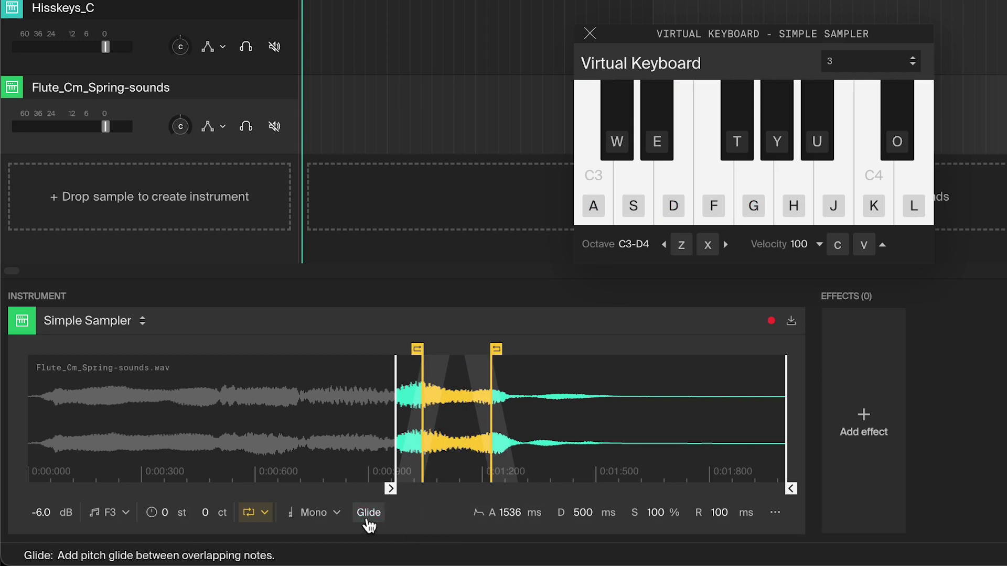
key("a")
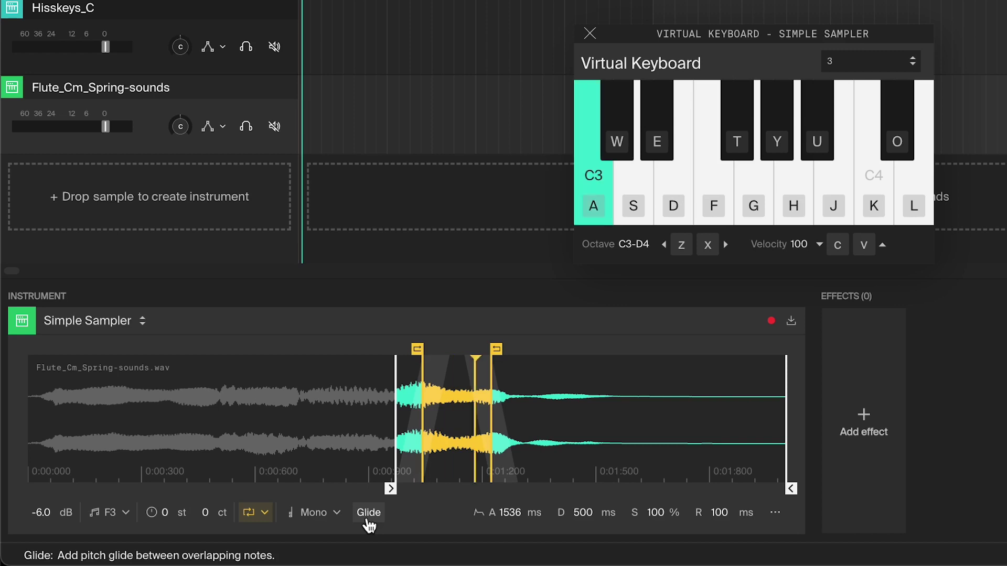
key("d")
key("g")
key("j")
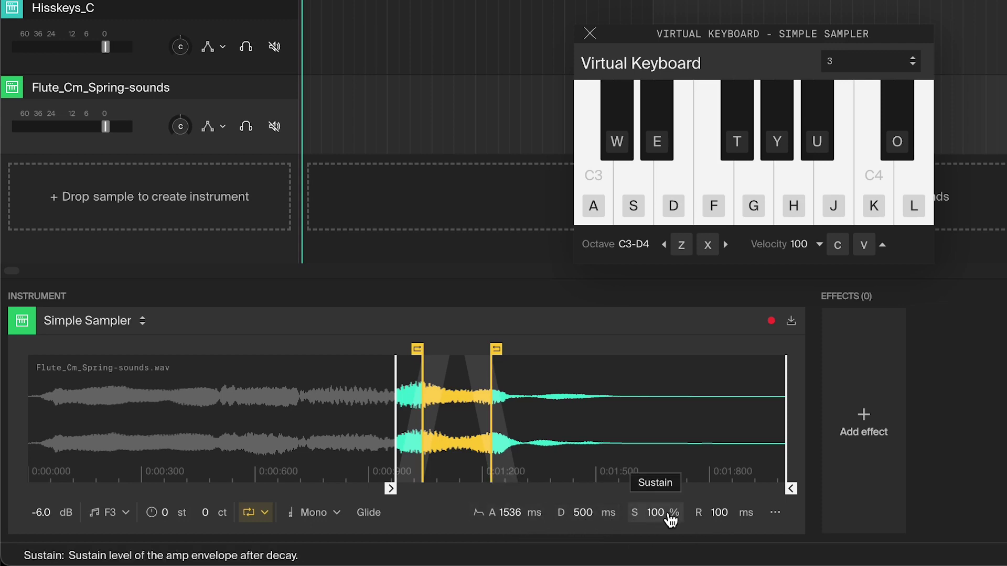
Set the attack to 5 ms and audition, then drag it up to about 6410 ms and play C3.
double_click(512, 520)
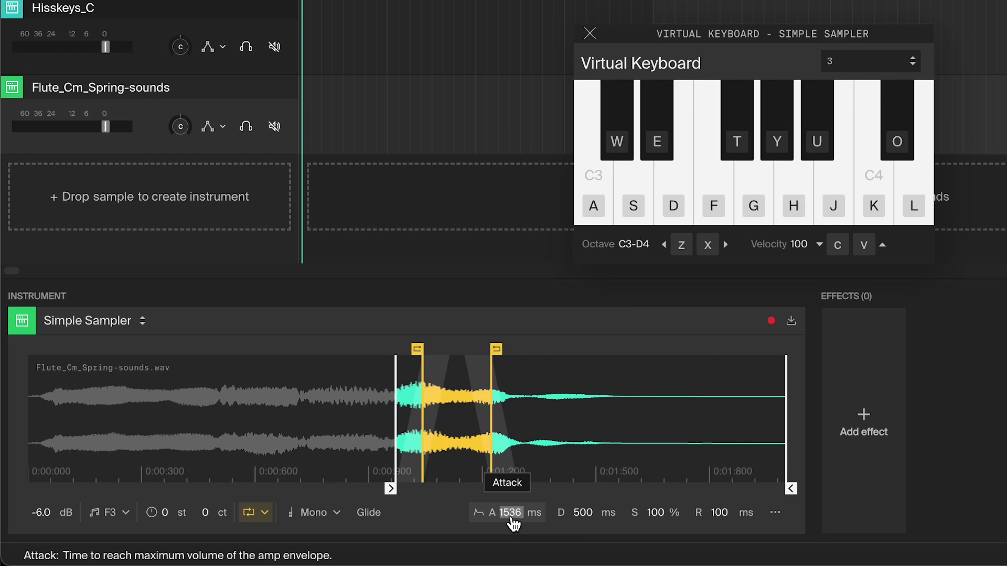
type("0a")
left_click(505, 519)
type("5")
key("Return")
key("a")
mouse_move(504, 522)
left_mouse_down()
mouse_move(503, 436)
mouse_move(507, 523)
left_mouse_up()
key("a")
Enter a release of 0 ms, an attack of 5 ms, then a release of 50 ms.
left_click(723, 519)
type("0")
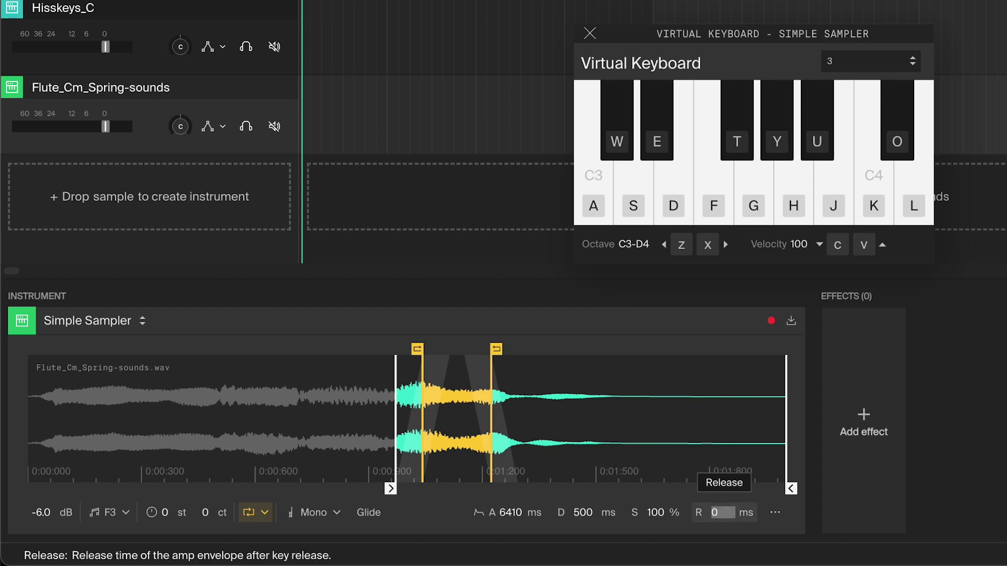
key("Return")
left_click(512, 517)
type("5")
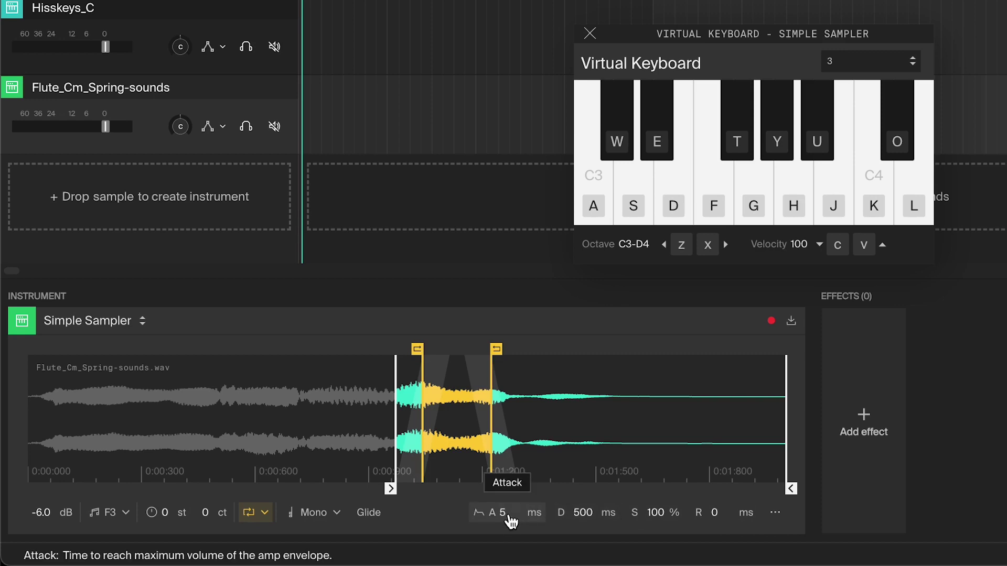
key("Return")
left_click(715, 513)
type("50")
key("Return")
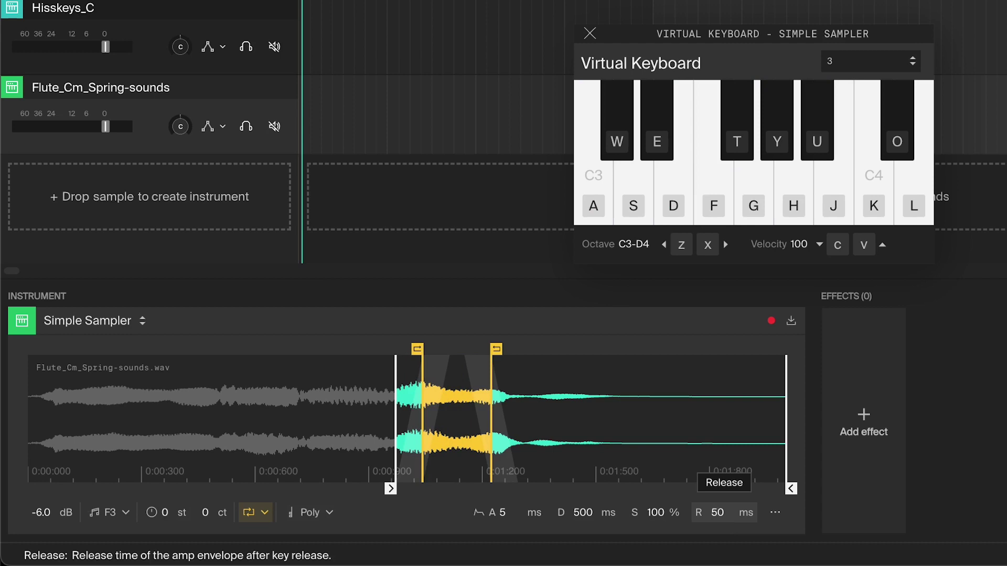
Raise the release to about 4377 ms, play a chord, then reset release to 100 ms.
double_click(717, 512)
type("3129")
left_click_drag(721, 512, 721, 524)
key("a")
key("d")
key("g")
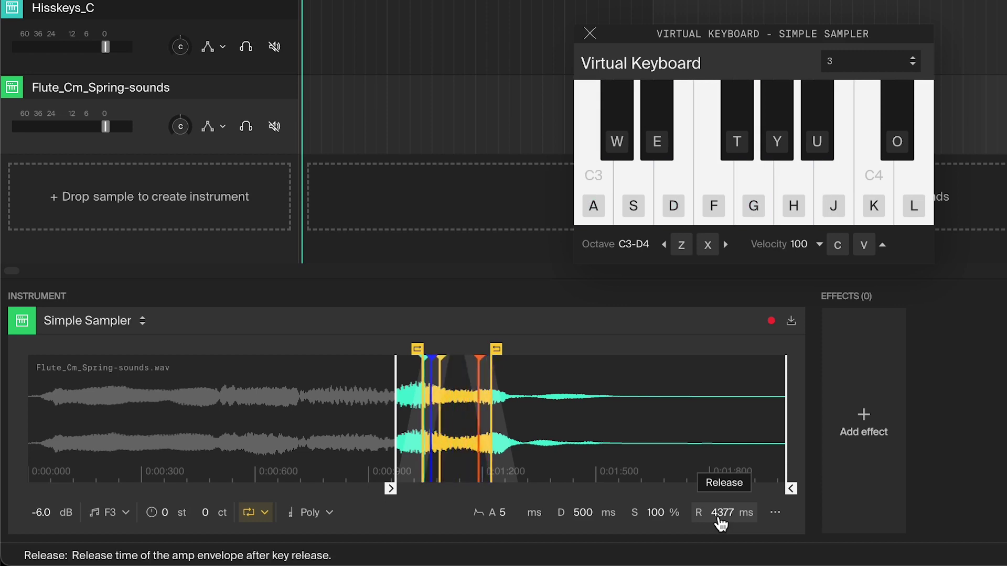
double_click(721, 513)
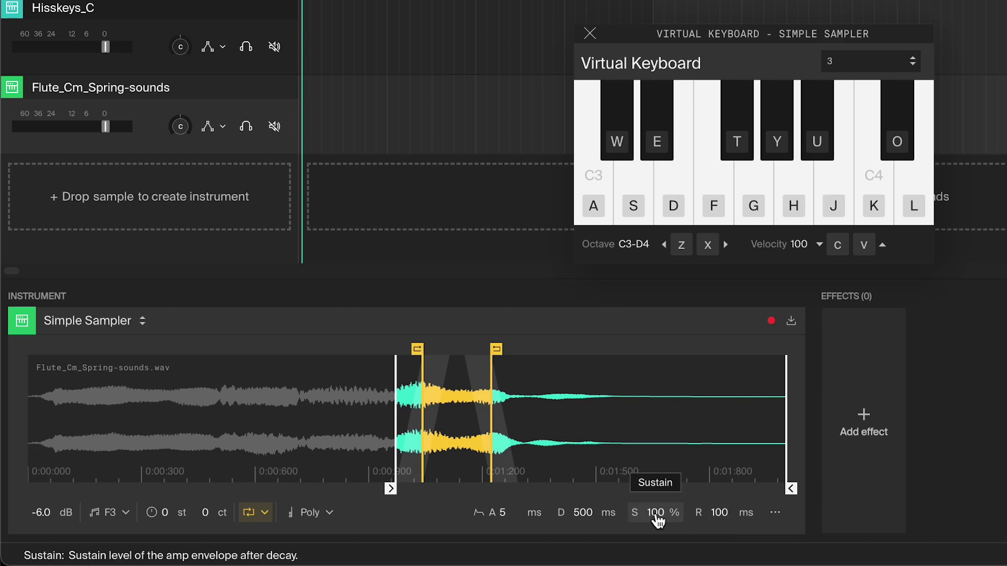
Play C3, then hold the C3-E3-G3 chord to hear the 100 ms release and 6073 ms decay.
key("a")
key("a")
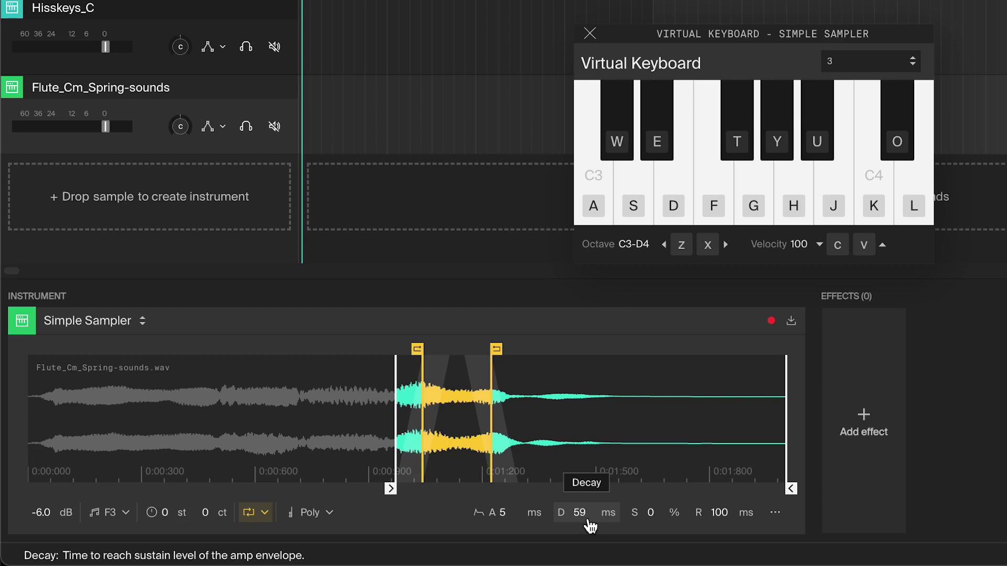
key("a")
key("d")
key("g")
key("a")
key("d")
key("g")
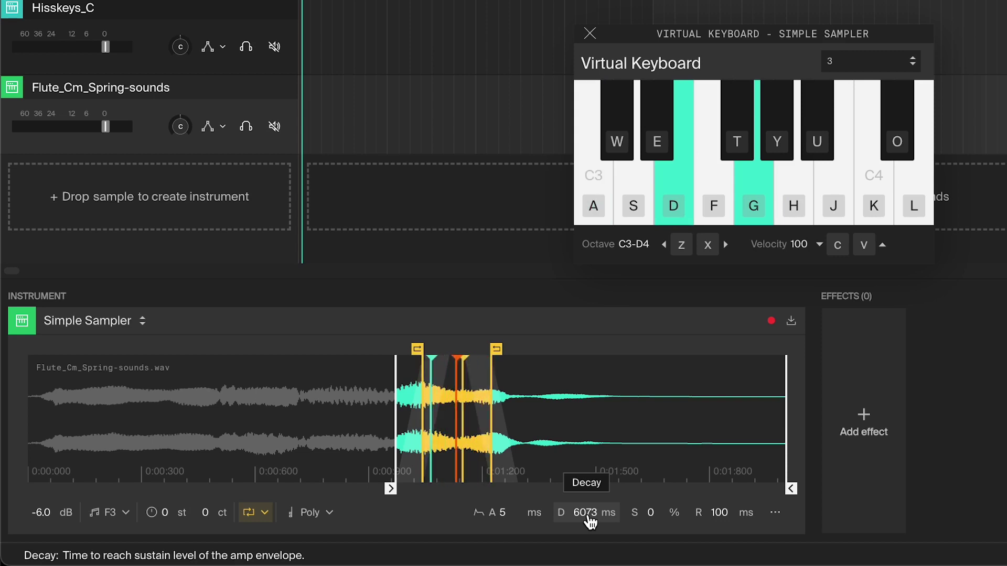
Play the next two chords up the scale, then adjust the sustain level.
key("s")
key("f")
key("h")
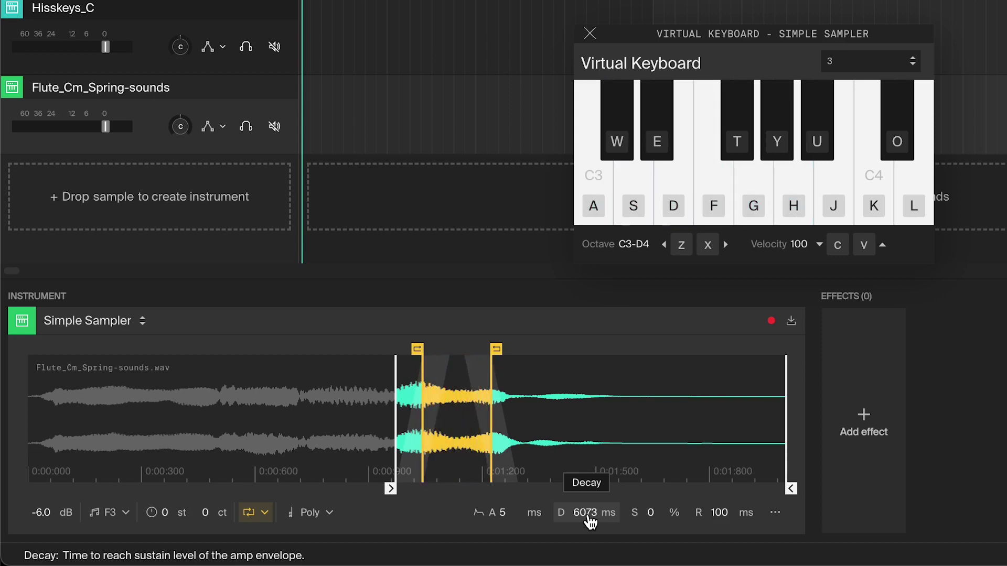
key("d")
key("g")
key("j")
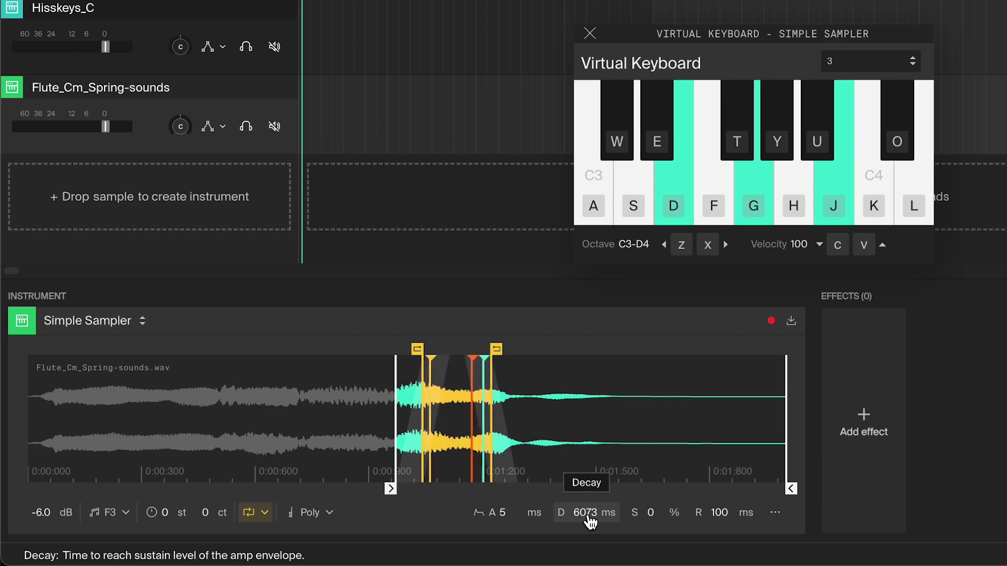
left_click(654, 518)
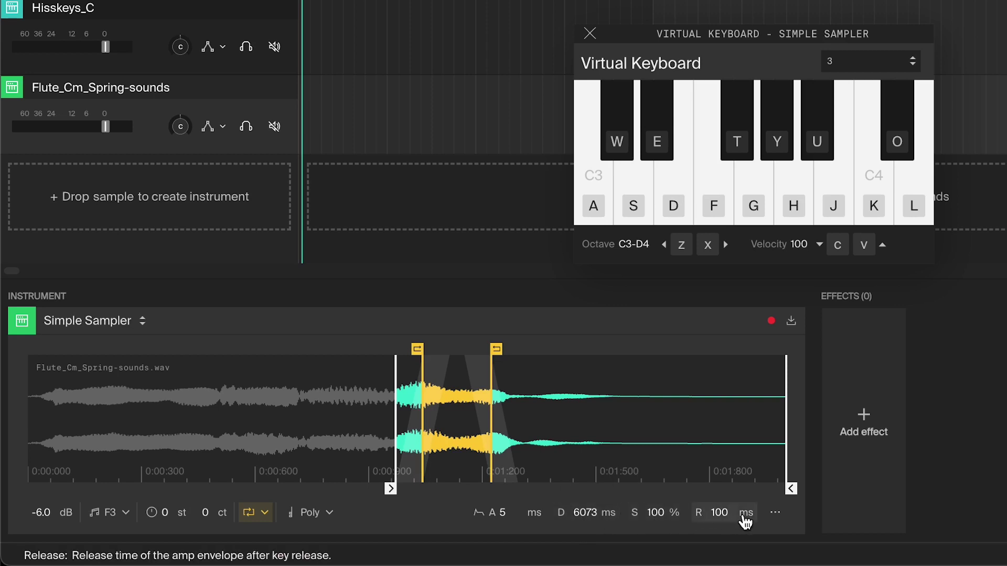
Set the flute sampler's interpolation quality to Rough.
left_click(775, 516)
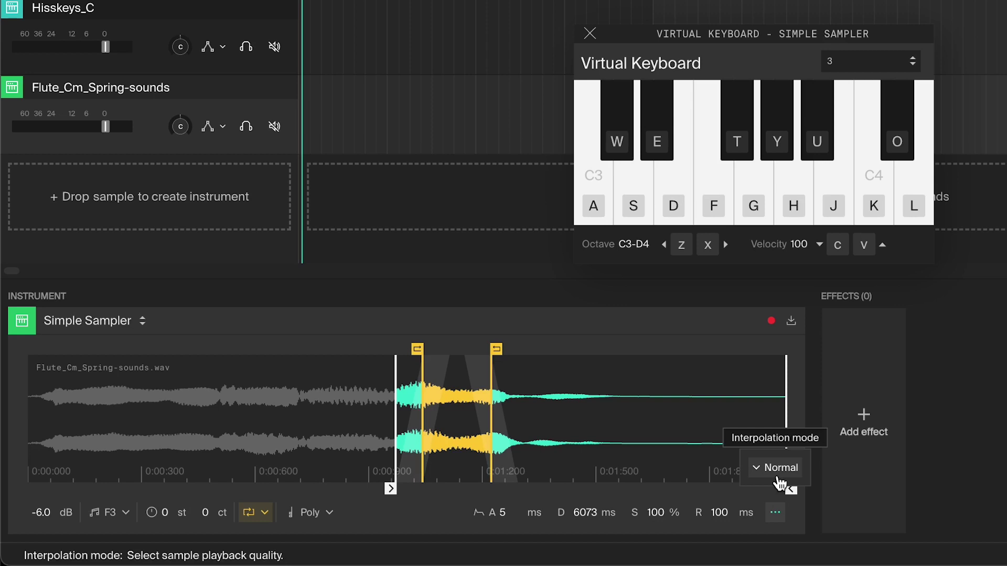
left_click(778, 469)
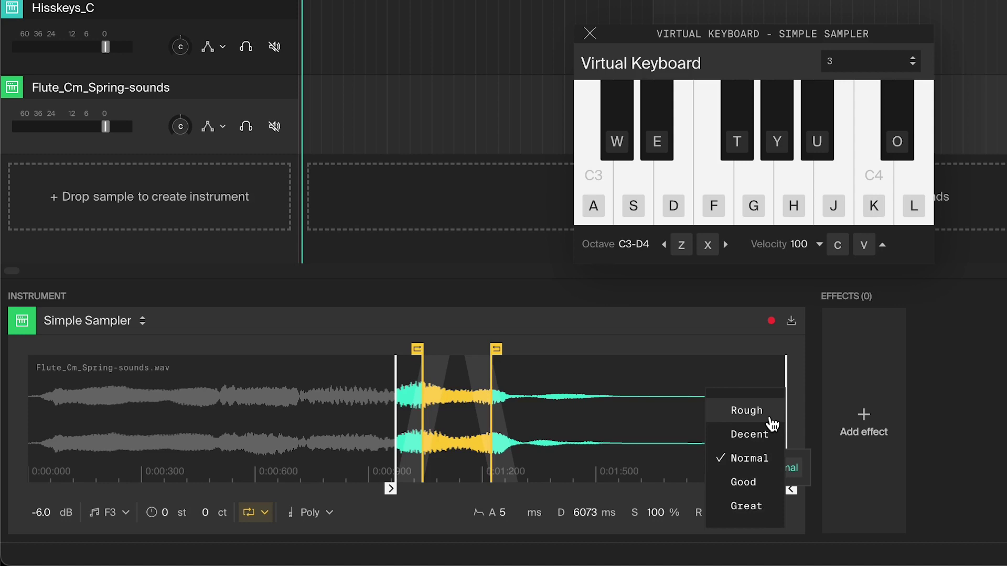
left_click(770, 420)
Drop the keyboard an octave and play two four-note chords to hear Rough interpolation.
key("z")
key("a")
key("d")
key("g")
key("j")
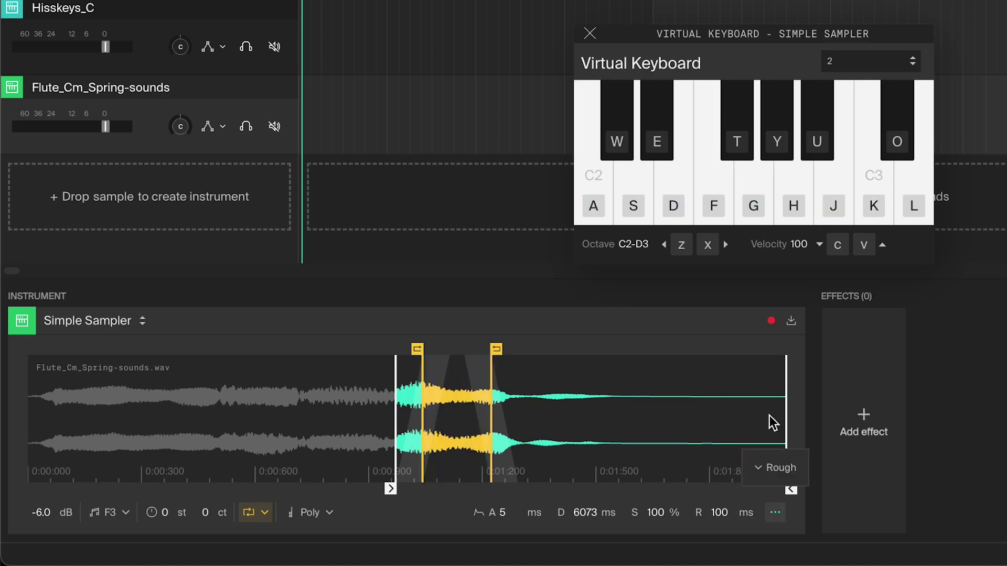
key("s")
key("f")
key("h")
key("k")
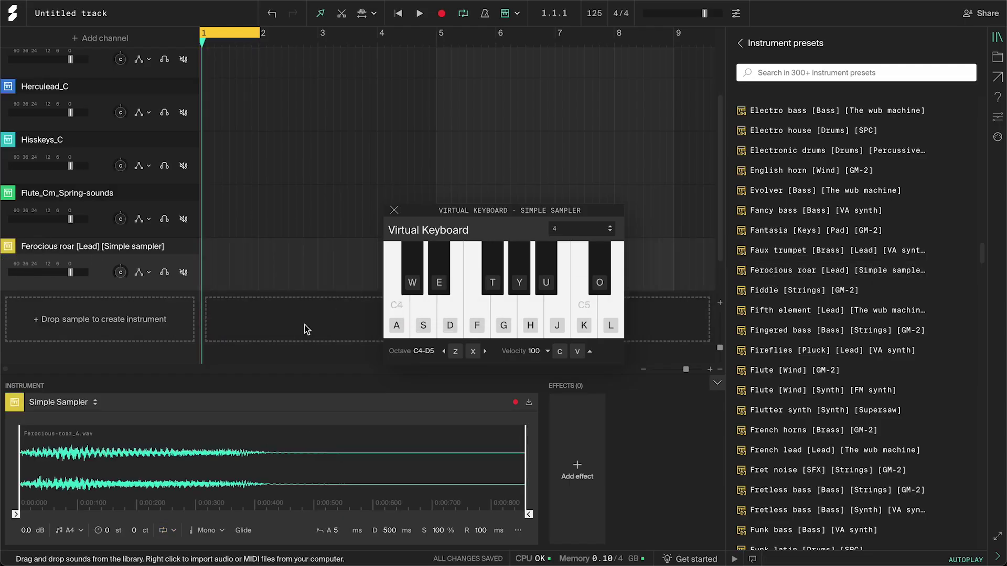
Show the Ferocious roar sampler's extra settings and play notes an octave lower with Rough interpolation.
left_click(517, 530)
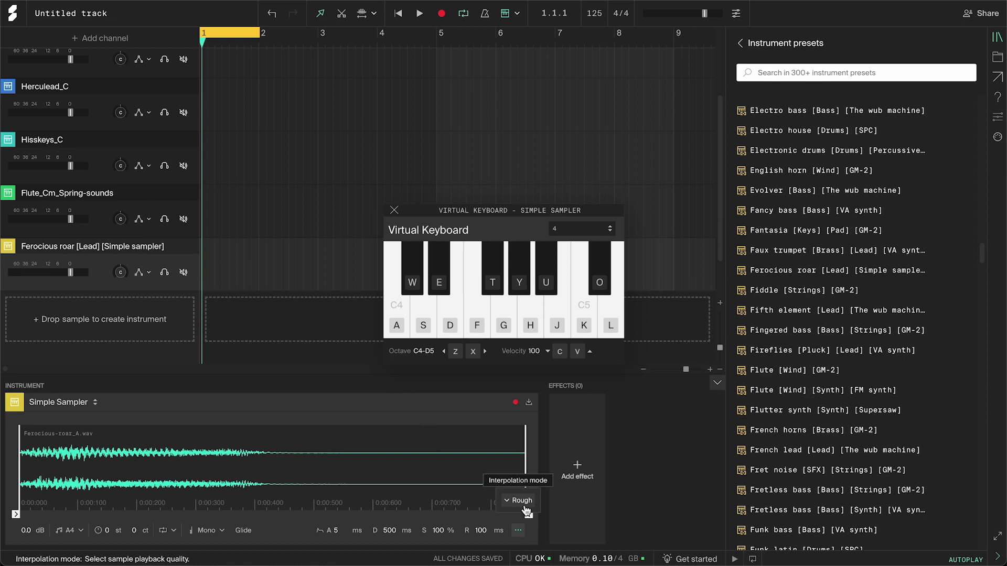
key("z")
key("k")
key("f")
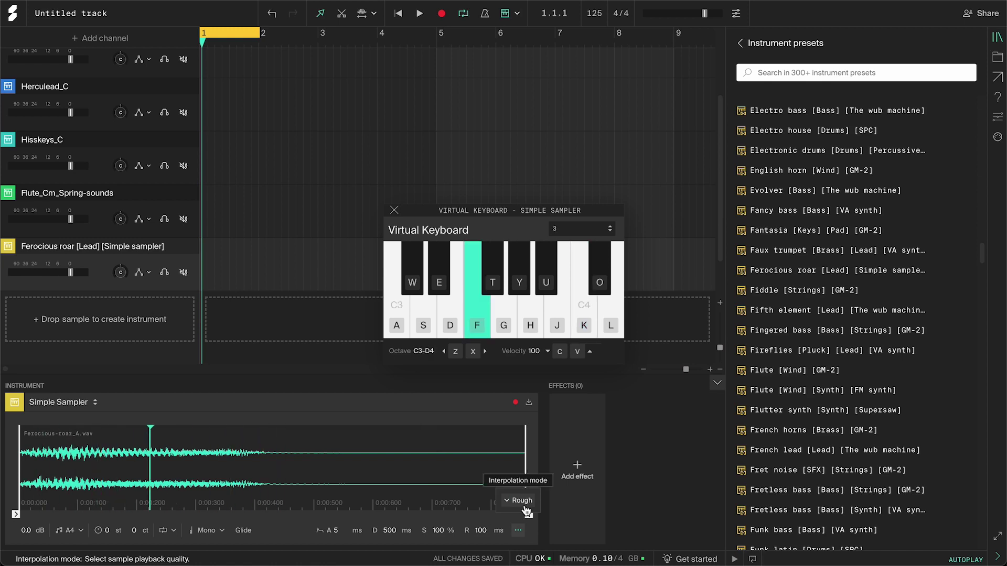
key("h")
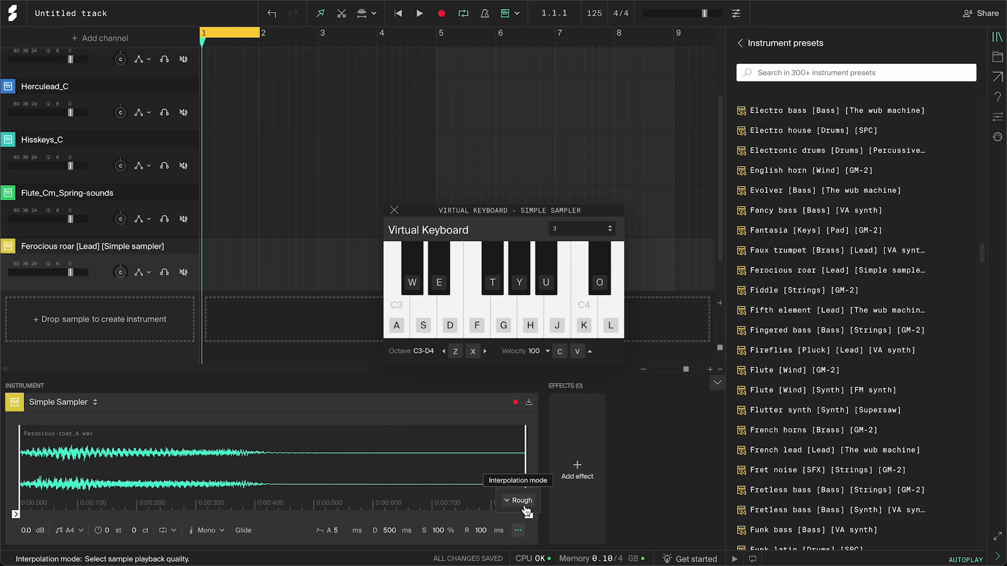
Compare Great and Rough interpolation on C3, leaving the sampler set to Rough.
left_click(524, 502)
left_click(509, 527)
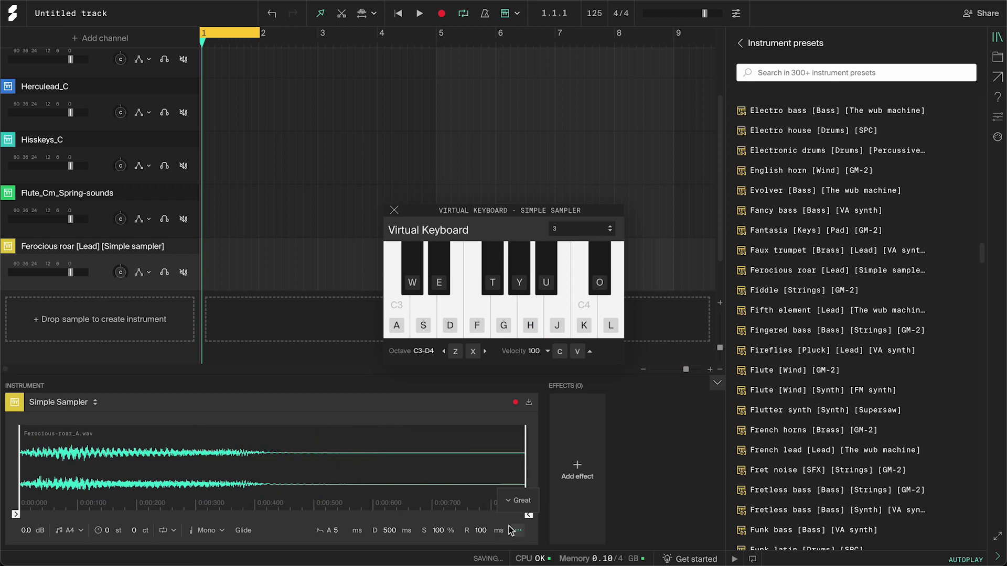
key("a")
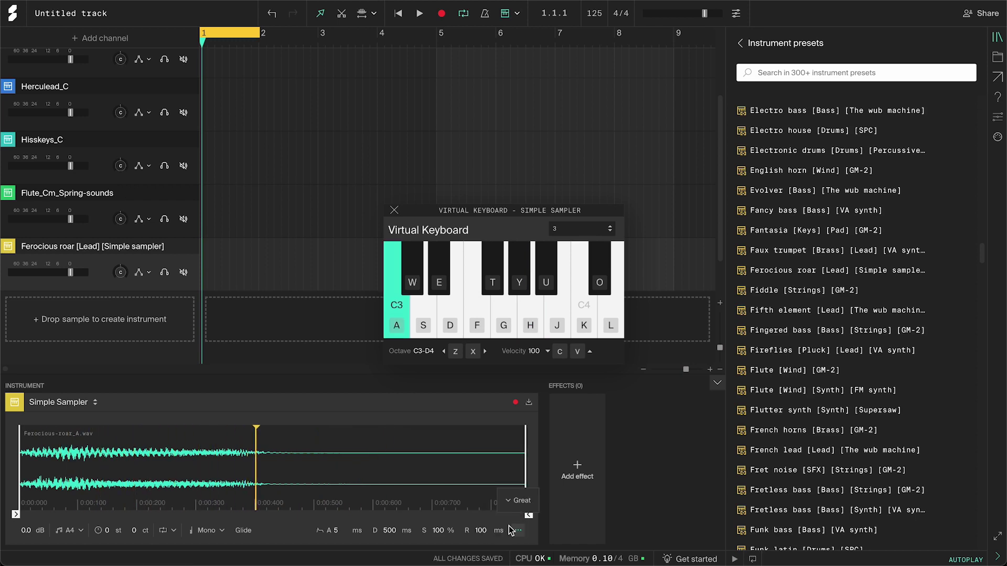
left_click(519, 500)
left_click(511, 467)
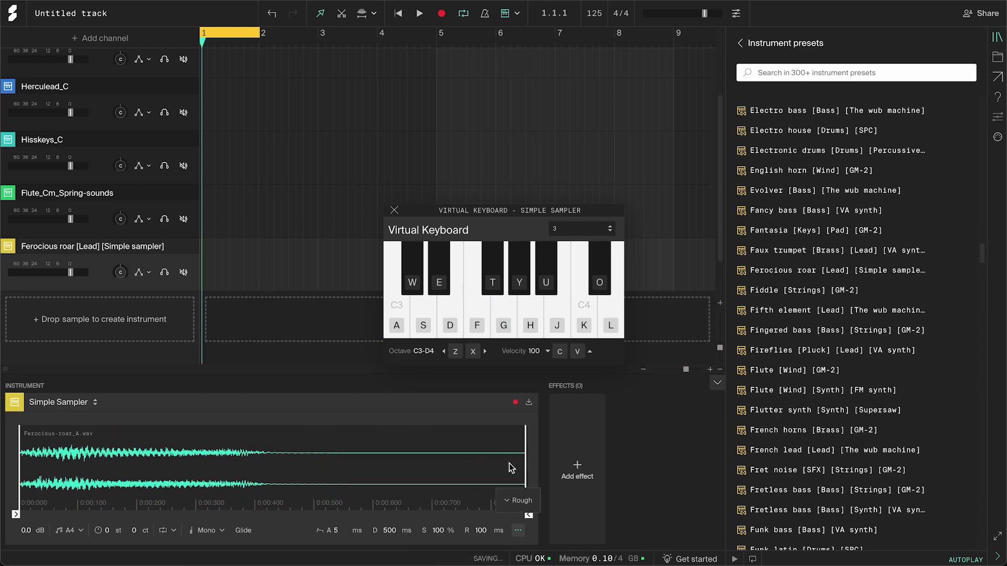
key("a")
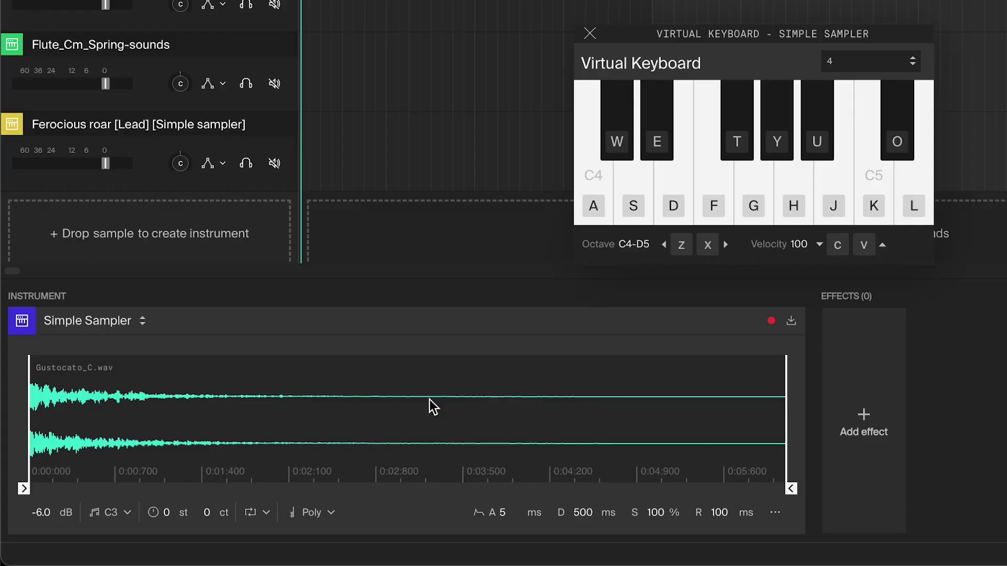
Reverse the Gustocato_C.wav sample, playing C4 before and after to compare.
right_click(429, 399)
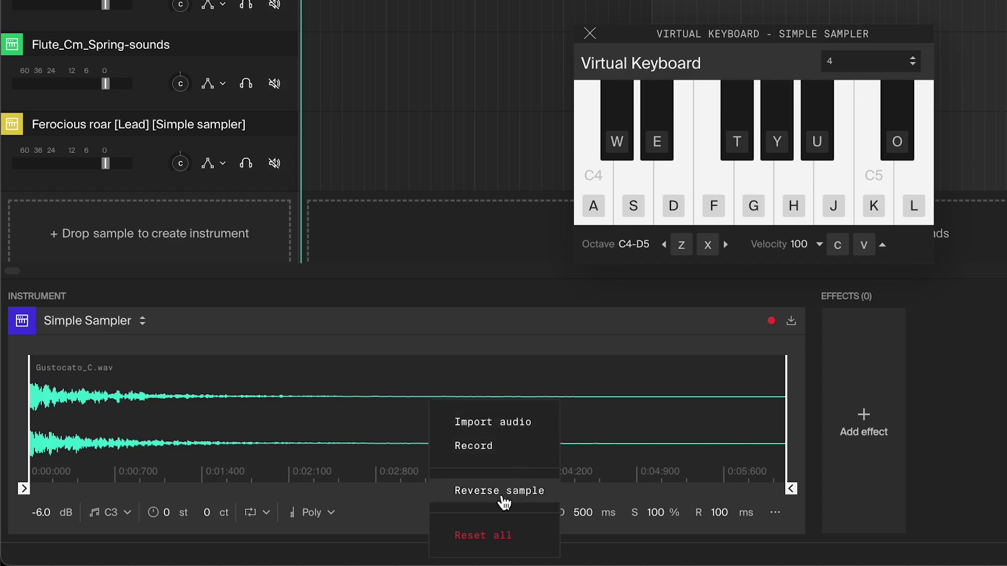
key("a")
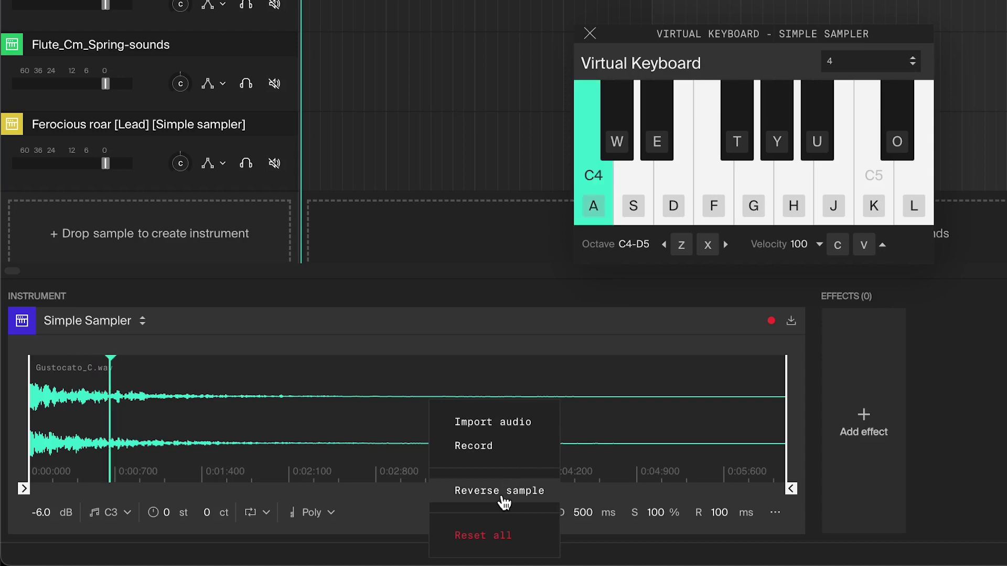
left_click(501, 496)
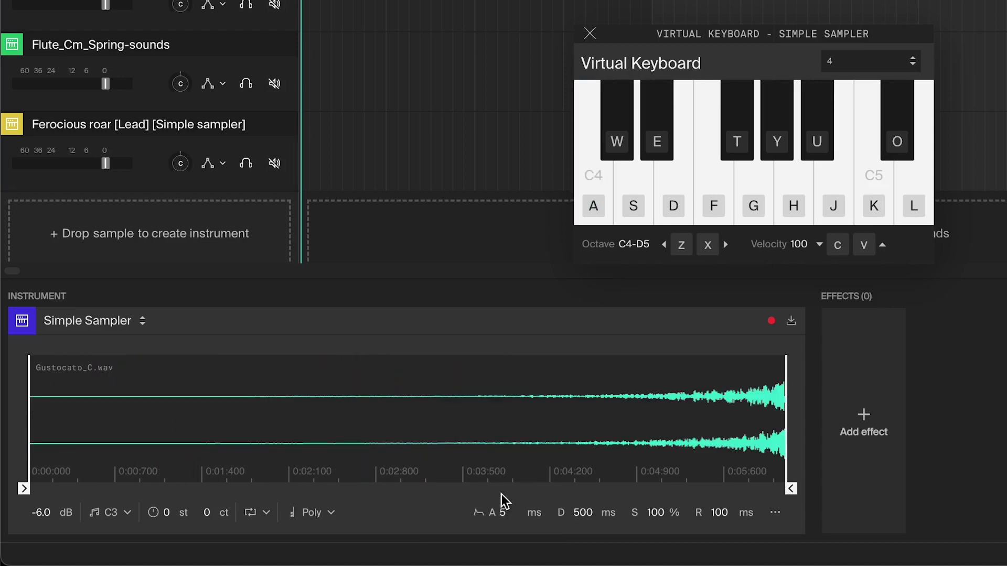
key("a")
right_click(407, 399)
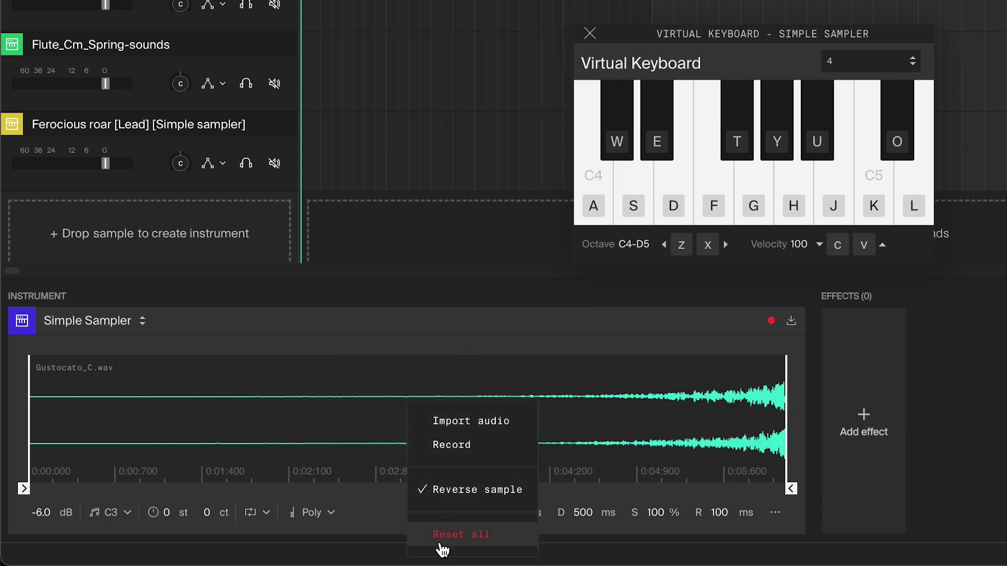